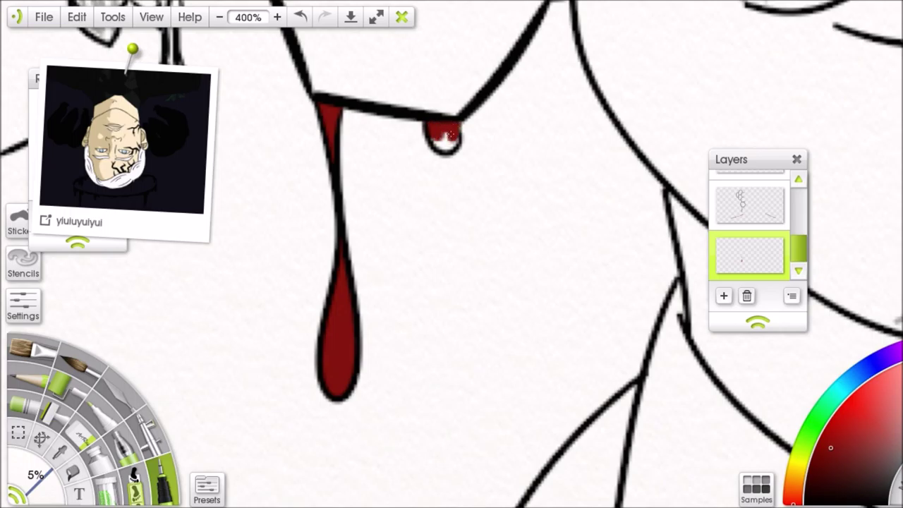
Finish the small dark red blood drop and paint the black head, body bands and legs of the bee covering the eye.
mouse_move(403, 205)
mouse_down()
mouse_move(398, 218)
mouse_move(42, 176)
mouse_up()
key(e)
key(i)
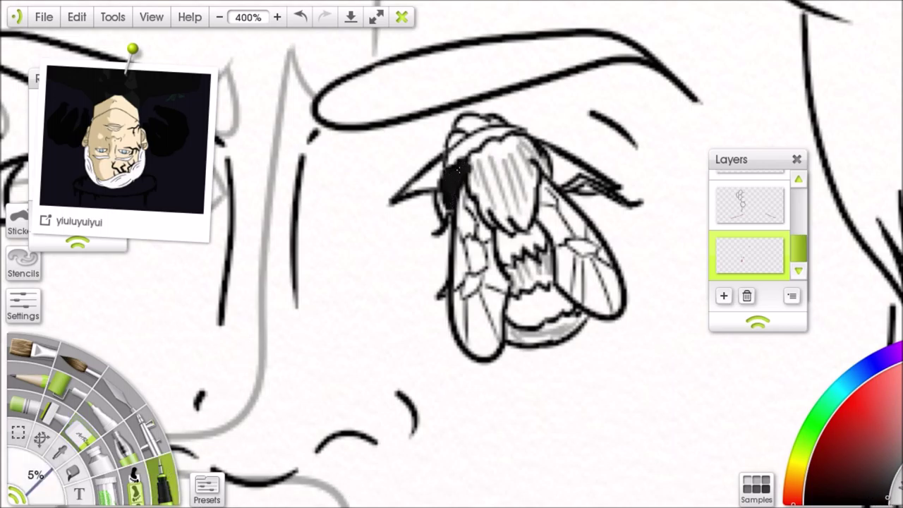
drag(492, 145, 511, 144)
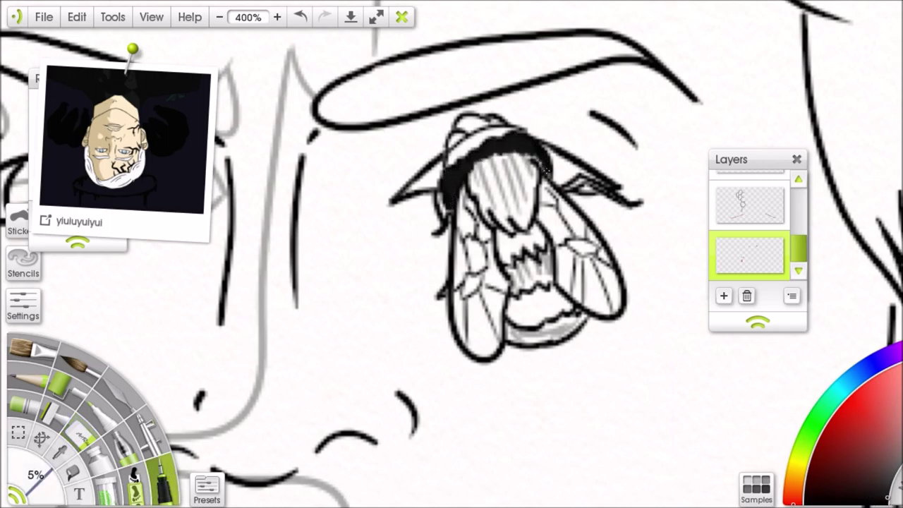
mouse_move(475, 195)
mouse_down()
mouse_move(489, 217)
mouse_move(504, 224)
mouse_move(488, 187)
mouse_move(511, 167)
mouse_move(528, 187)
mouse_move(533, 179)
mouse_move(515, 225)
mouse_up()
mouse_move(505, 272)
mouse_down()
mouse_move(461, 247)
mouse_move(501, 310)
mouse_up()
click(300, 16)
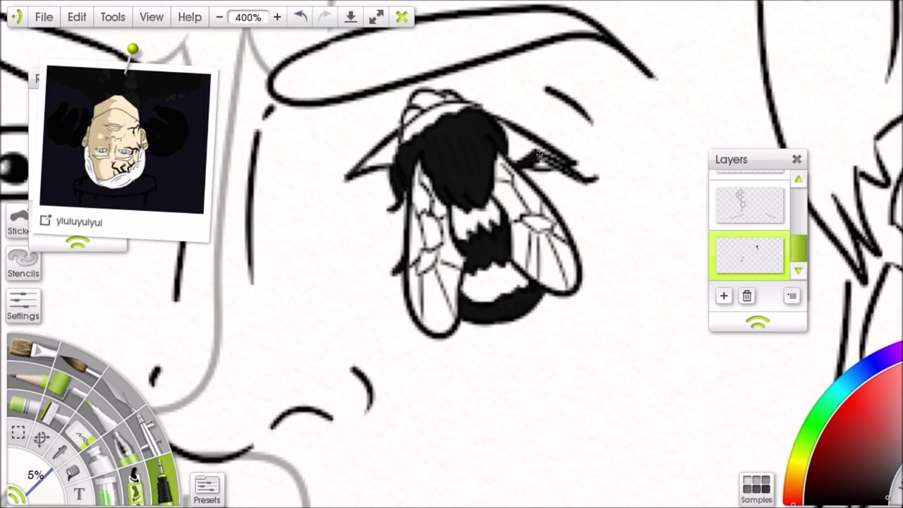
drag(533, 161, 543, 210)
drag(429, 150, 456, 190)
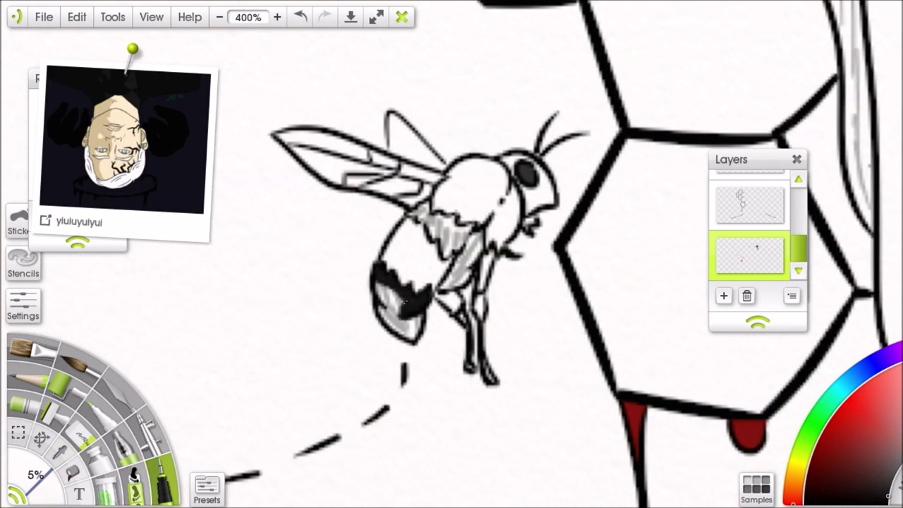
Paint the flying bee's abdomen tip, middle band, legs and head black.
mouse_move(401, 303)
mouse_down()
mouse_move(399, 328)
mouse_move(410, 332)
mouse_up()
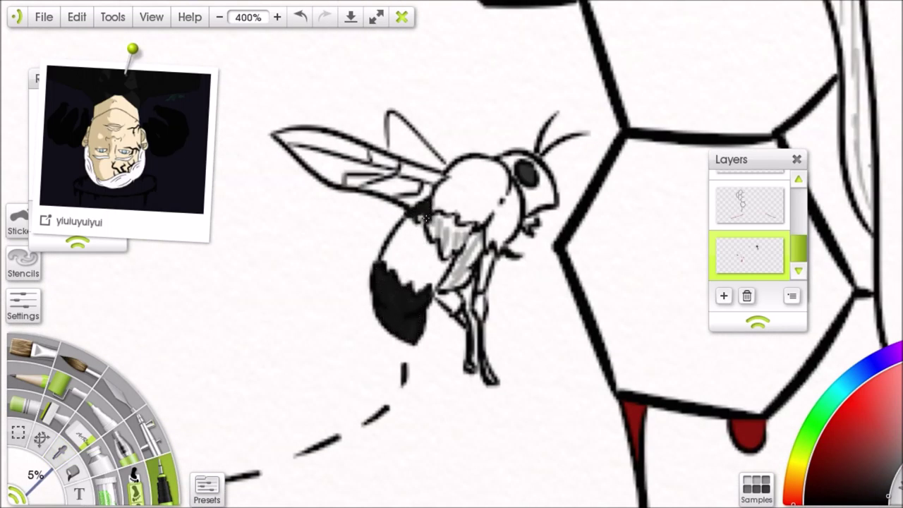
mouse_move(437, 233)
mouse_down()
mouse_move(457, 246)
mouse_move(464, 233)
mouse_move(444, 218)
mouse_up()
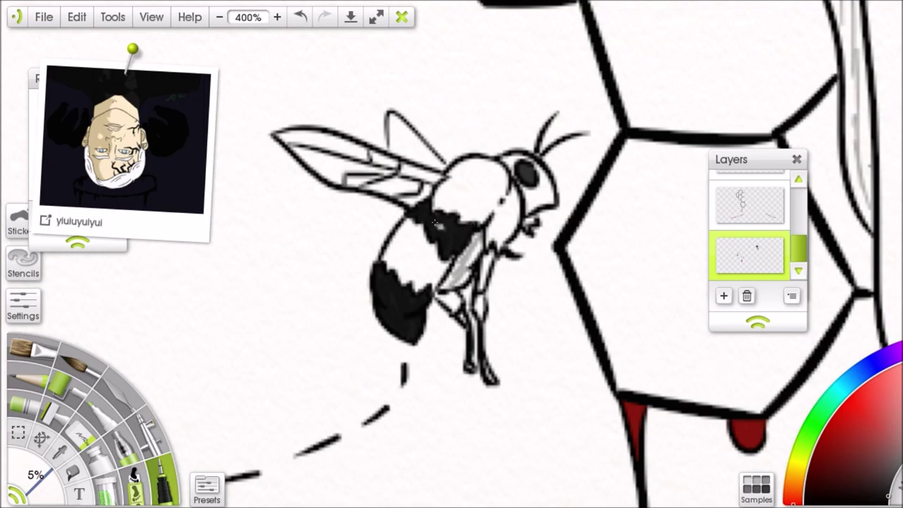
drag(439, 287, 465, 261)
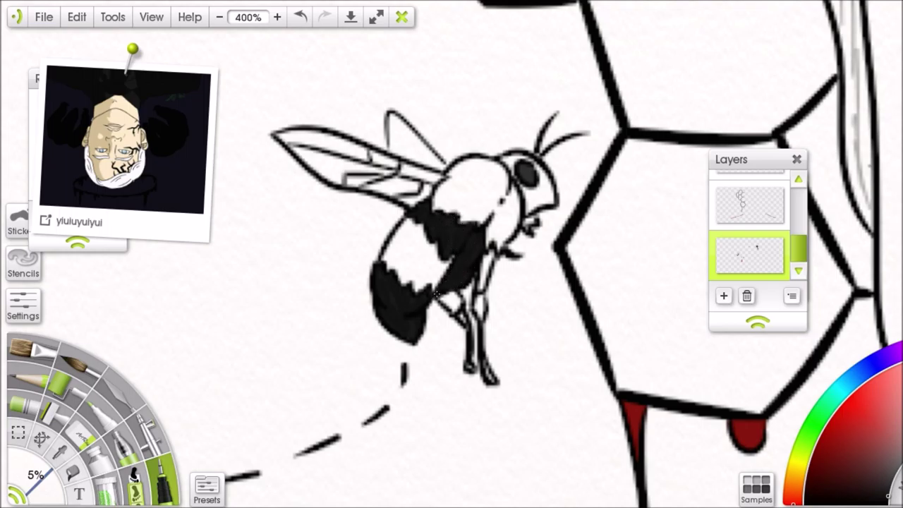
drag(437, 292, 465, 331)
drag(481, 285, 492, 247)
mouse_move(510, 165)
mouse_down()
mouse_move(471, 188)
mouse_move(498, 189)
mouse_up()
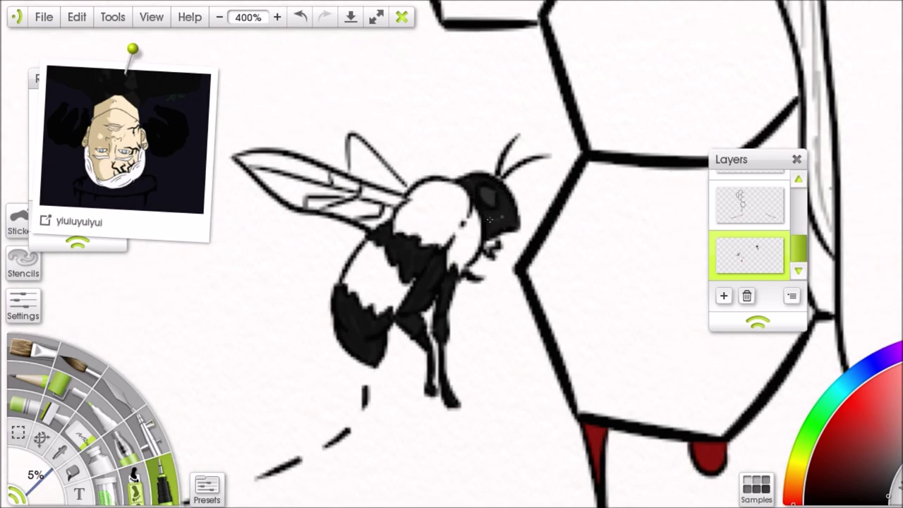
Add a new layer and fill the flying bee's thorax and abdomen bands with pale yellow.
drag(487, 220, 367, 224)
key(ctrl+shift+n)
drag(252, 398, 374, 403)
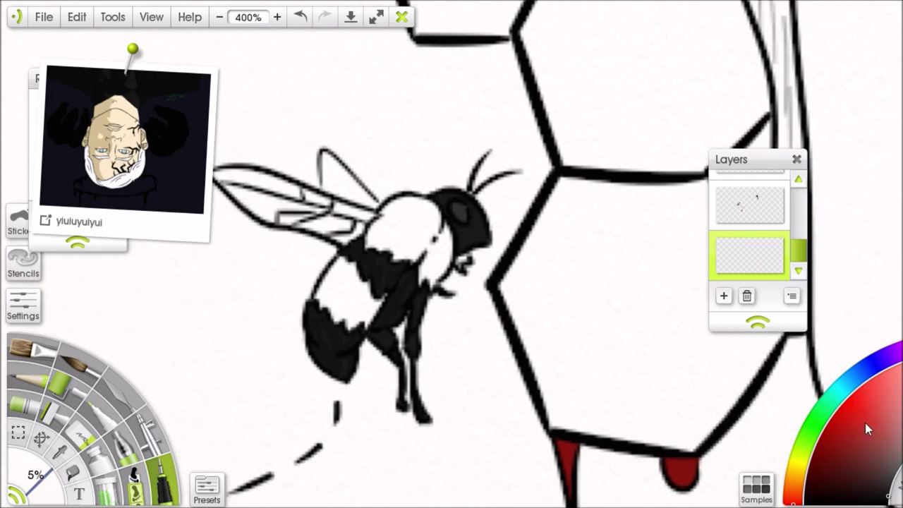
click(798, 464)
mouse_move(341, 270)
mouse_down()
mouse_move(328, 300)
mouse_move(350, 285)
mouse_move(375, 317)
mouse_up()
mouse_move(370, 237)
mouse_down()
mouse_move(420, 216)
mouse_move(434, 275)
mouse_move(423, 232)
mouse_up()
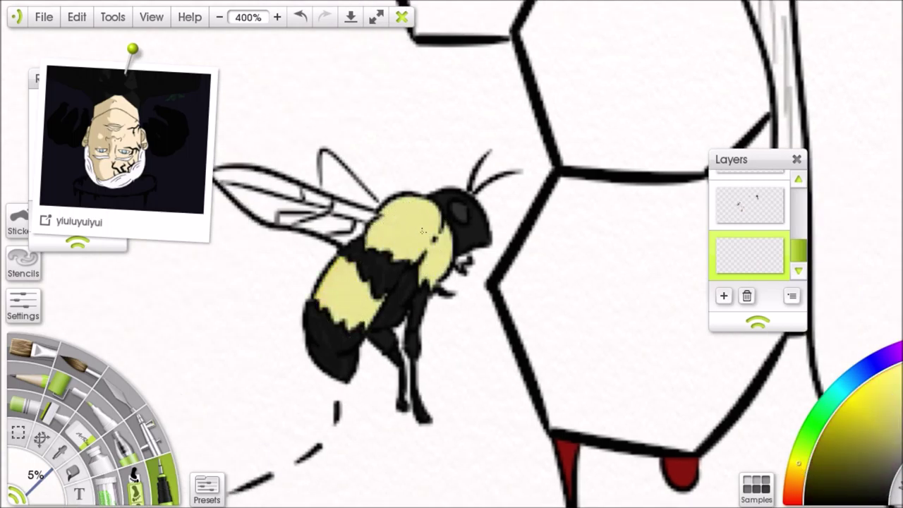
Paint the eye bee's light bands pale yellow and fill the pointed shape beside its head black.
mouse_move(385, 182)
mouse_down()
mouse_move(398, 152)
mouse_move(408, 231)
mouse_move(456, 226)
mouse_up()
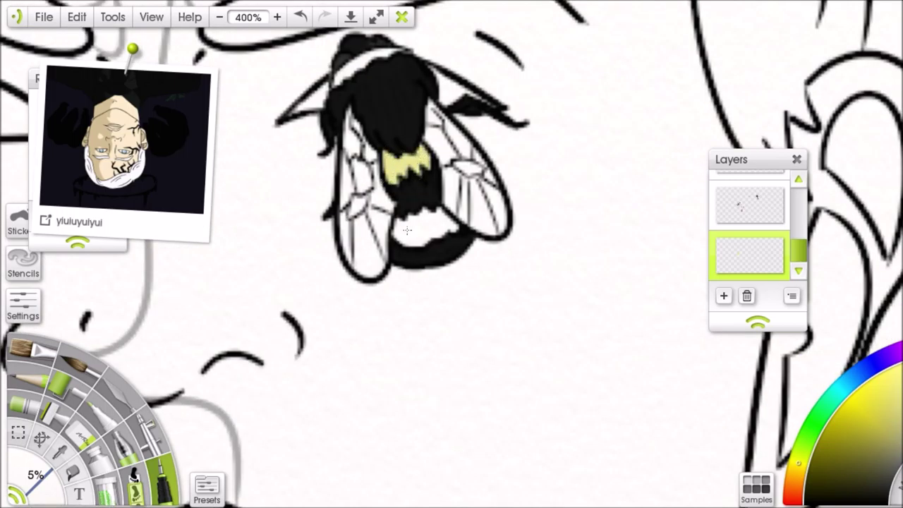
drag(353, 64, 388, 63)
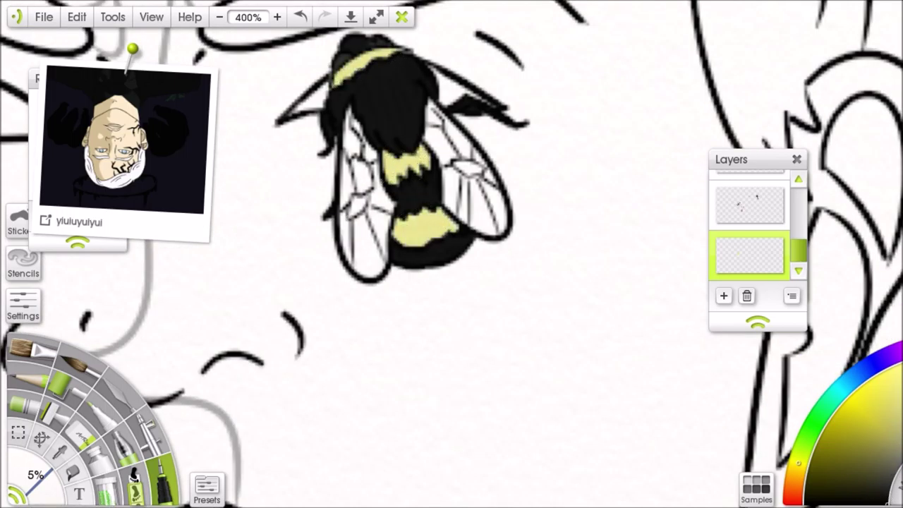
drag(289, 113, 332, 187)
drag(370, 154, 351, 175)
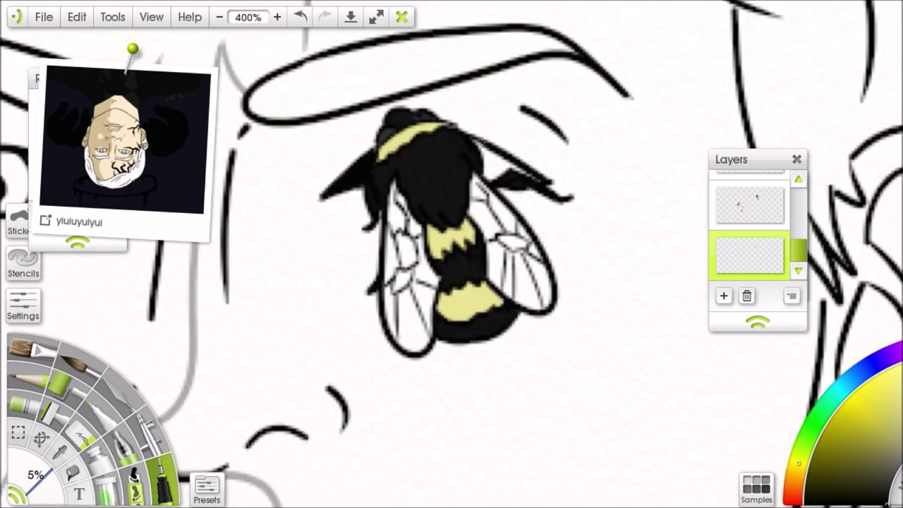
mouse_move(396, 166)
mouse_down()
mouse_move(441, 157)
mouse_move(473, 201)
mouse_move(392, 208)
mouse_move(394, 197)
mouse_up()
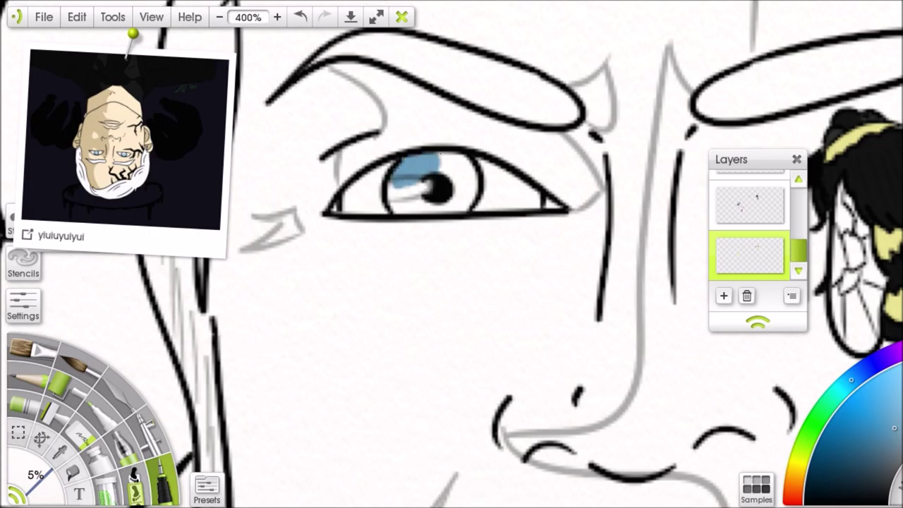
Set the tool size to 3% and paint the darker rim and pale highlight of the blue iris.
click(35, 474)
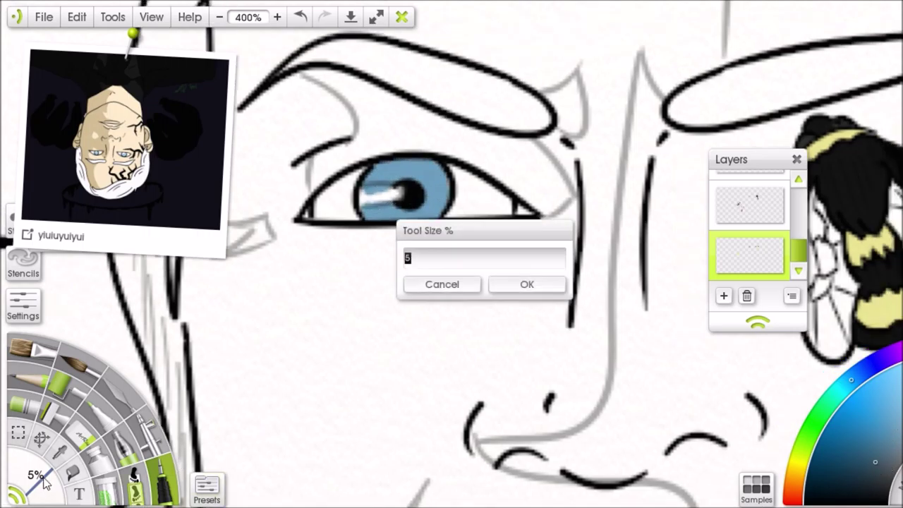
text(3)
key(Return)
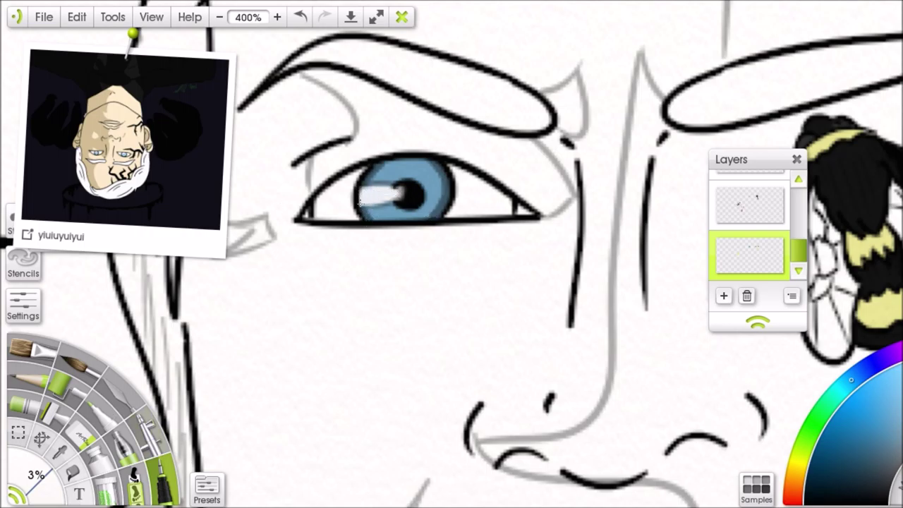
drag(432, 212, 404, 148)
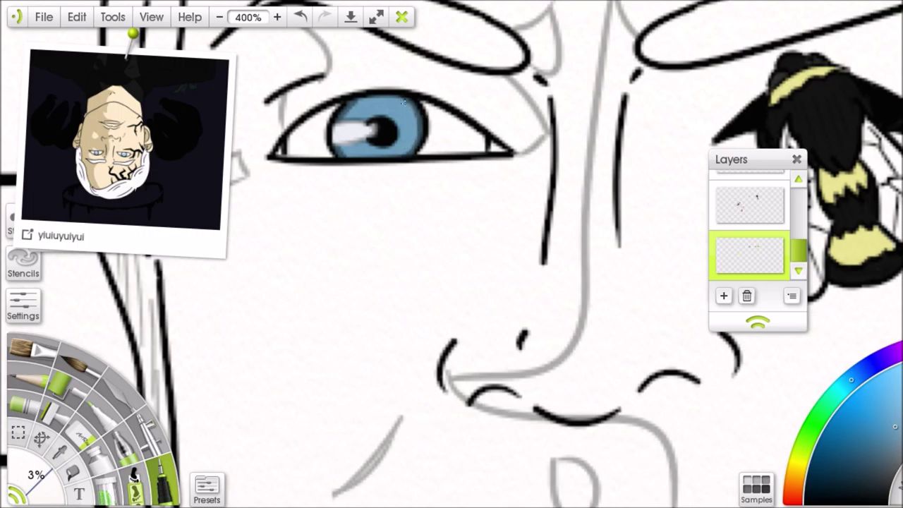
Set the tool size to 20% and fill the honeycomb cells beside the face with blue.
scroll(402, 106, down, 4)
scroll(702, 300, up, 3)
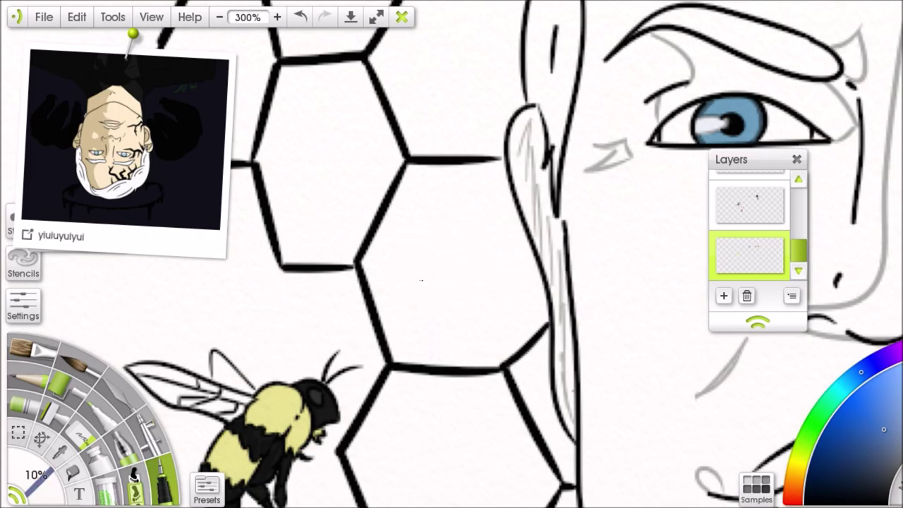
click(36, 475)
text(20)
key(Return)
mouse_move(395, 141)
mouse_down()
mouse_move(423, 211)
mouse_move(495, 203)
mouse_move(540, 326)
mouse_move(512, 441)
mouse_move(360, 252)
mouse_move(494, 92)
mouse_move(367, 374)
mouse_move(423, 317)
mouse_up()
mouse_move(420, 187)
mouse_down()
mouse_move(342, 212)
mouse_move(325, 331)
mouse_move(402, 282)
mouse_move(452, 133)
mouse_move(487, 92)
mouse_move(536, 152)
mouse_move(512, 177)
mouse_move(491, 260)
mouse_move(505, 123)
mouse_move(494, 95)
mouse_move(459, 152)
mouse_up()
key(e)
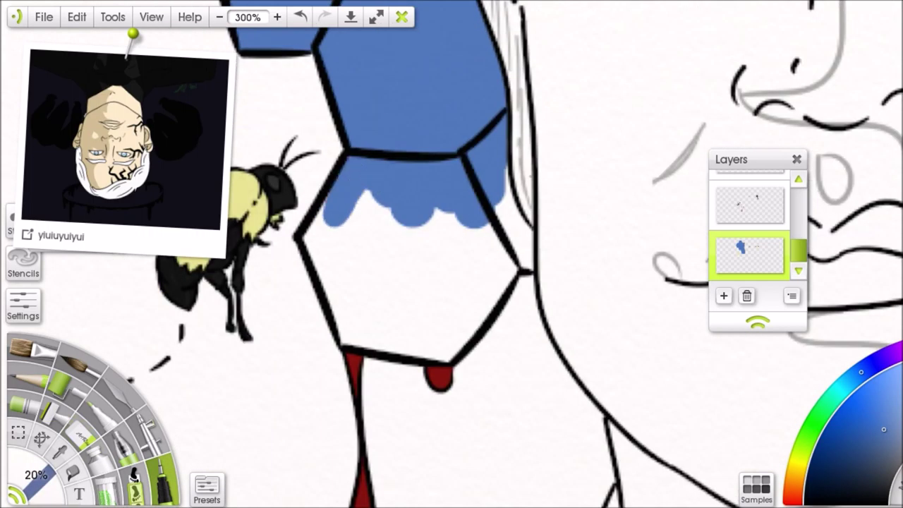
mouse_move(331, 201)
mouse_down()
mouse_move(325, 310)
mouse_move(451, 350)
mouse_up()
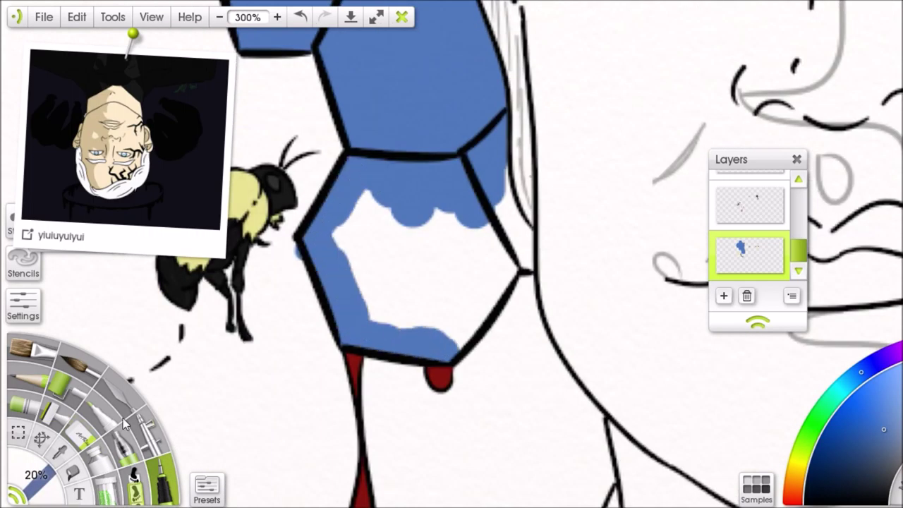
mouse_move(339, 212)
mouse_down()
mouse_move(424, 283)
mouse_move(494, 318)
mouse_move(516, 235)
mouse_up()
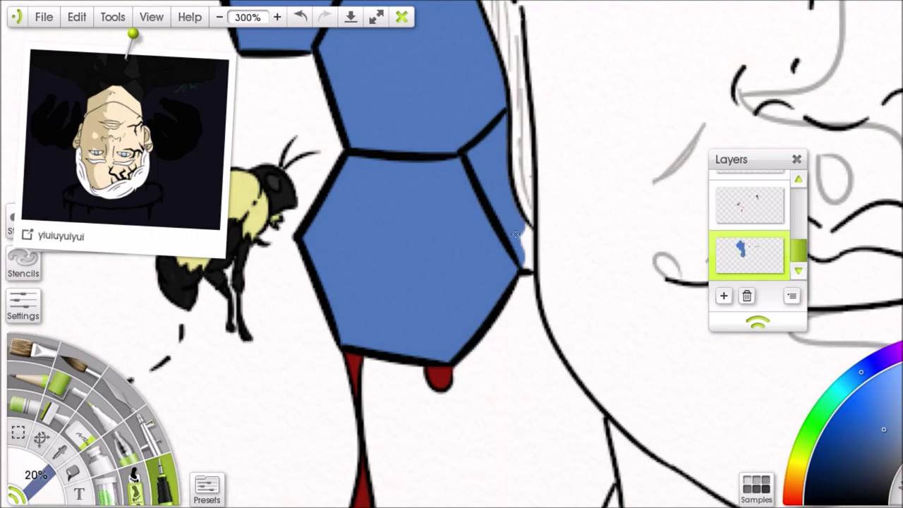
Fill the lower jacket and lapel below the "Taste" lettering with dark gray.
key(ctrl+0)
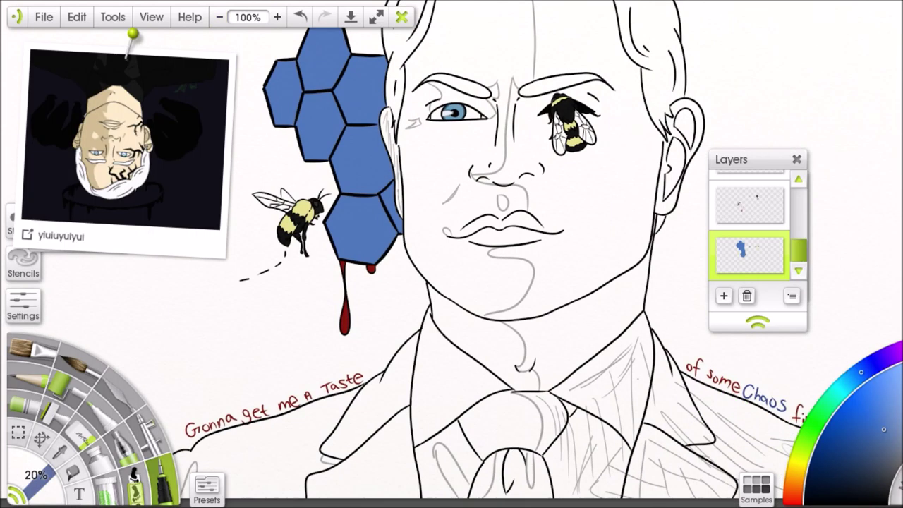
key(alt)
click(164, 486)
scroll(379, 242, down, 5)
scroll(379, 242, up, 2)
mouse_move(379, 242)
mouse_down()
mouse_move(494, 205)
mouse_move(636, 212)
mouse_up()
drag(706, 211, 395, 226)
drag(494, 204, 494, 396)
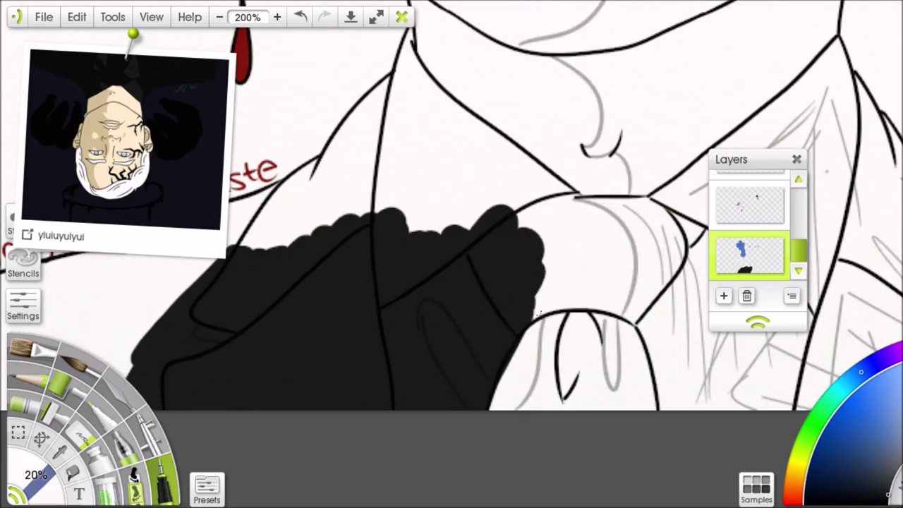
Extend the dark gray fill over the tie knot and the upper part of the lapel.
drag(494, 283, 434, 293)
drag(539, 311, 540, 402)
mouse_move(441, 233)
mouse_down()
mouse_move(509, 218)
mouse_move(542, 244)
mouse_move(558, 310)
mouse_up()
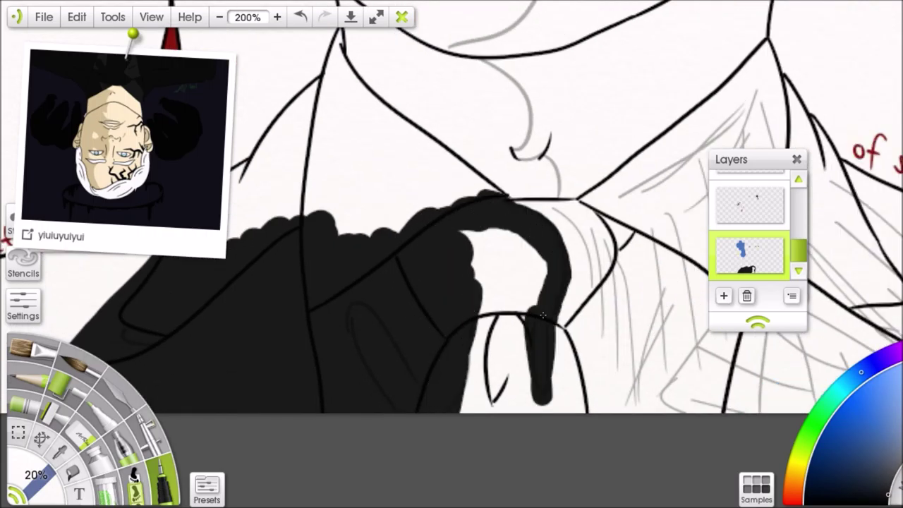
drag(494, 233, 487, 328)
drag(494, 212, 741, 229)
drag(367, 233, 494, 176)
mouse_move(423, 180)
mouse_down()
mouse_move(522, 142)
mouse_move(522, 201)
mouse_up()
drag(586, 162, 451, 240)
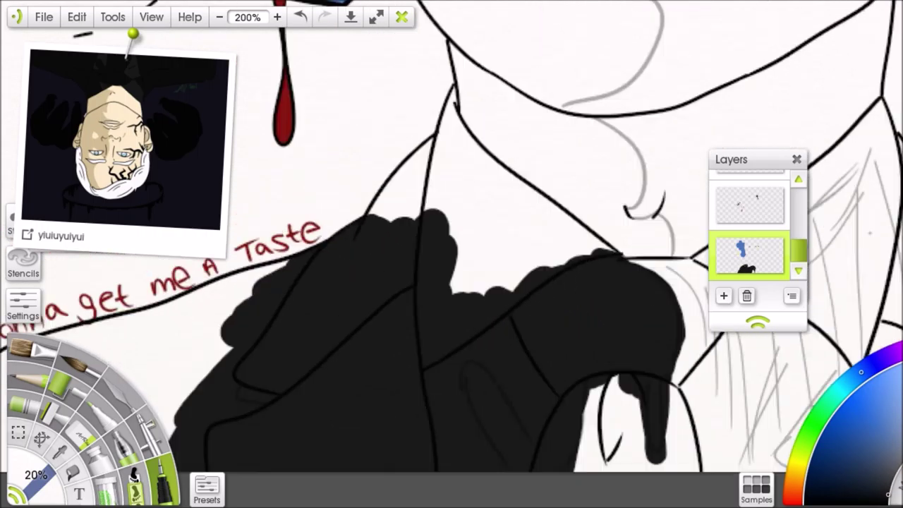
Fill the shirt collar on the honeycomb side with dark gray up to its tip at the neck.
mouse_move(453, 86)
mouse_down()
mouse_move(450, 127)
mouse_move(420, 212)
mouse_move(395, 148)
mouse_up()
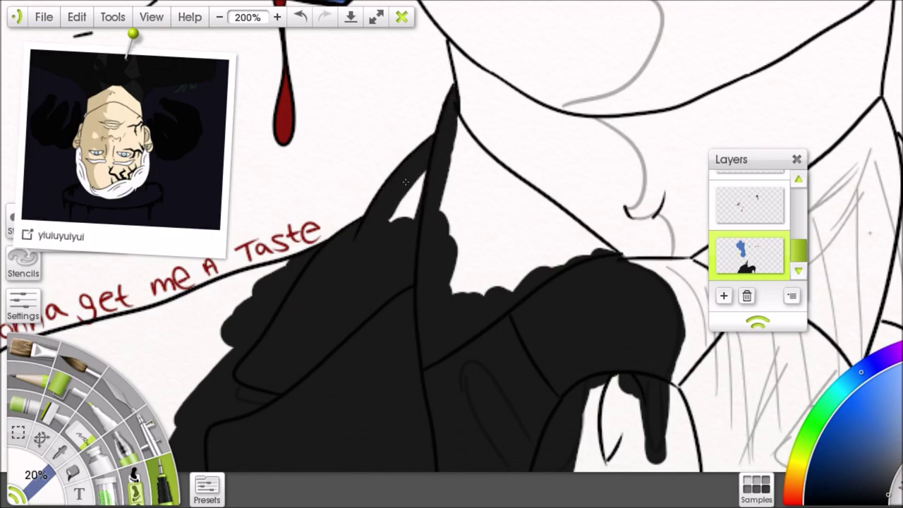
drag(494, 212, 434, 247)
key(bracketleft)
key(bracketright)
mouse_move(392, 282)
mouse_down()
mouse_move(395, 239)
mouse_move(508, 283)
mouse_move(423, 183)
mouse_move(546, 293)
mouse_up()
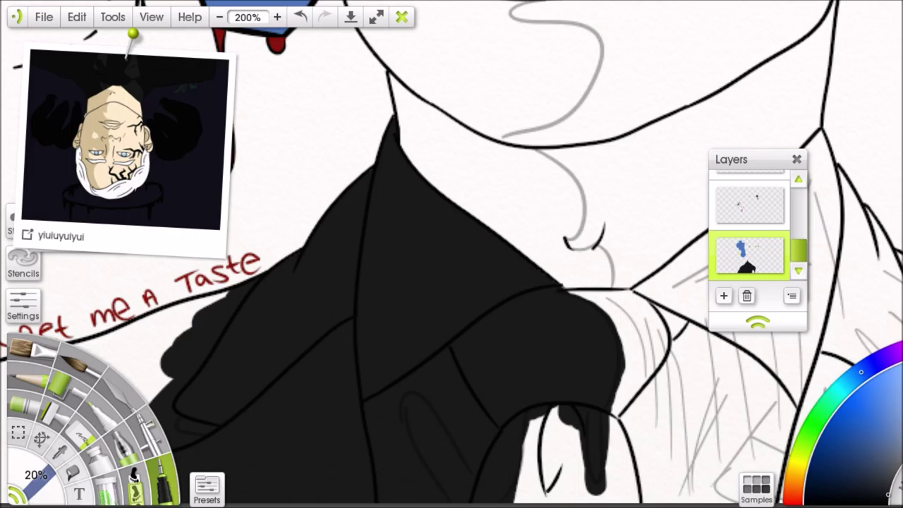
Fill the jacket shoulder and sleeve under the "Gonna get me A Taste" lettering with dark gray.
drag(480, 303, 882, 144)
mouse_move(325, 275)
mouse_down()
mouse_move(297, 254)
mouse_move(269, 296)
mouse_move(310, 324)
mouse_up()
drag(353, 297, 628, 127)
mouse_move(332, 250)
mouse_down()
mouse_move(353, 226)
mouse_move(484, 176)
mouse_up()
drag(423, 226, 353, 250)
mouse_move(891, 267)
mouse_down()
mouse_move(552, 315)
mouse_move(510, 309)
mouse_up()
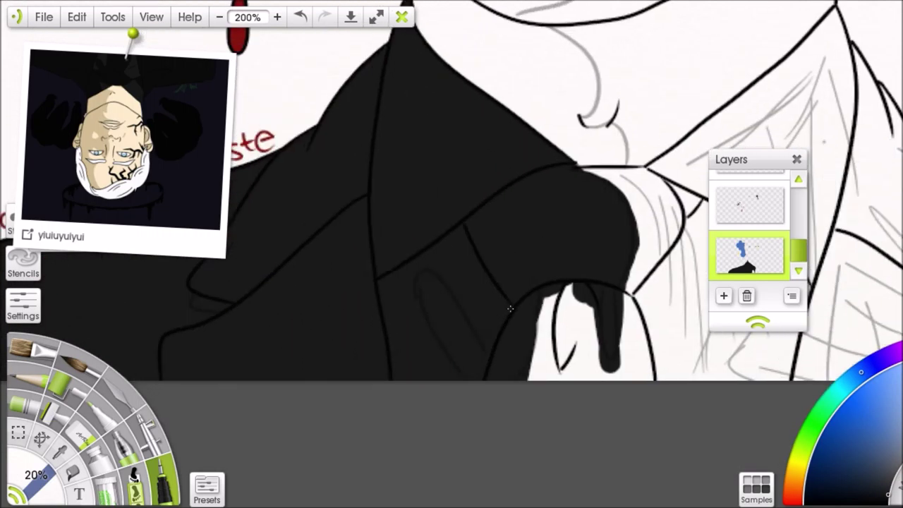
Set the tool size to 10% and shade the lapel notch and sleeve crease with a darker black.
drag(56, 457, 49, 469)
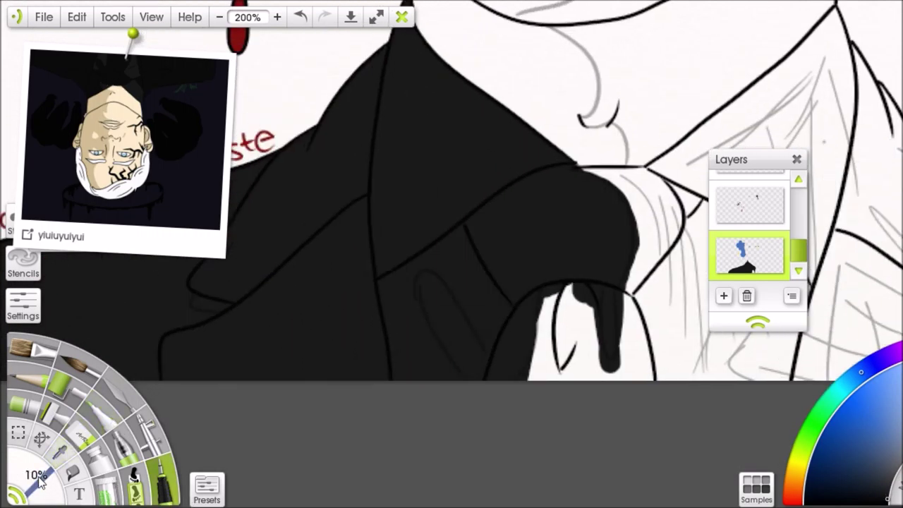
drag(183, 295, 394, 228)
drag(136, 263, 352, 247)
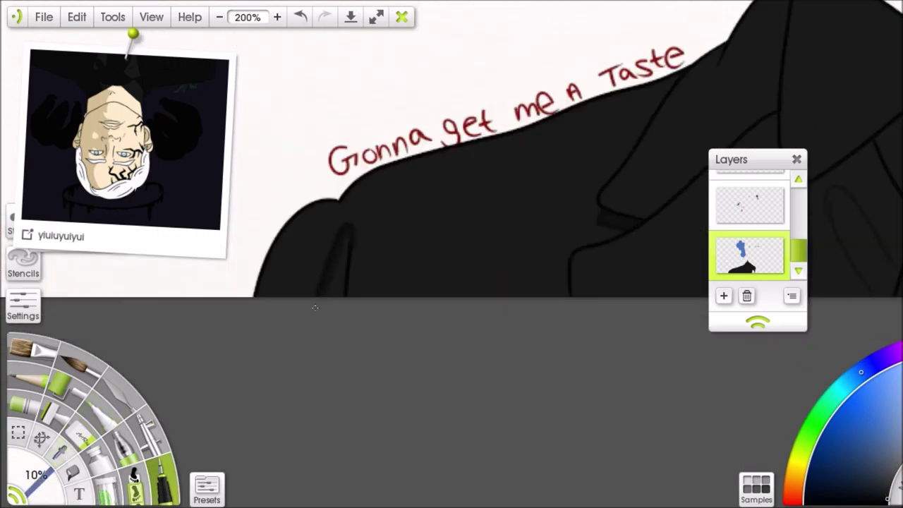
drag(212, 268, 211, 299)
mouse_move(316, 223)
mouse_down()
mouse_move(339, 321)
mouse_move(297, 321)
mouse_up()
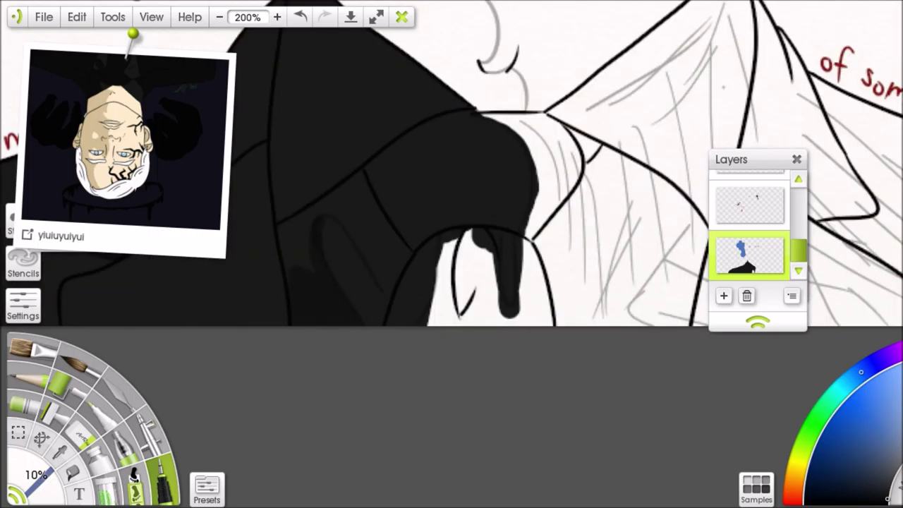
Shade the shirt beside the tie in darker black, leaving the long fold highlight dark gray.
drag(290, 279, 339, 199)
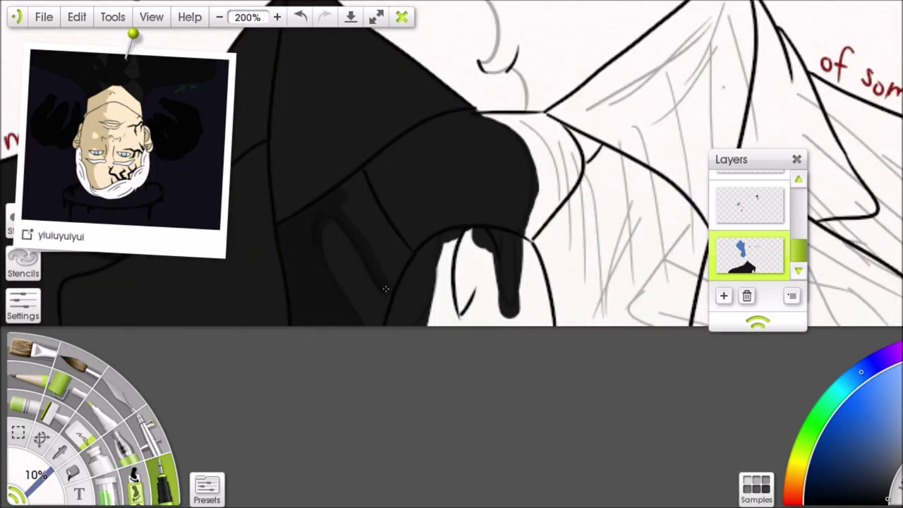
mouse_move(341, 195)
mouse_down()
mouse_move(388, 261)
mouse_move(304, 261)
mouse_up()
drag(357, 236, 350, 321)
mouse_move(410, 255)
mouse_down()
mouse_move(416, 317)
mouse_move(364, 283)
mouse_move(388, 322)
mouse_move(439, 288)
mouse_move(458, 305)
mouse_move(431, 324)
mouse_move(388, 401)
mouse_up()
mouse_move(349, 190)
mouse_down()
mouse_move(414, 247)
mouse_move(409, 317)
mouse_move(487, 197)
mouse_move(431, 257)
mouse_move(438, 198)
mouse_move(393, 206)
mouse_up()
Set the tool size to 20% and fill the shadowed collar, shirt and lapel beyond the tie with near-black.
drag(39, 484, 41, 479)
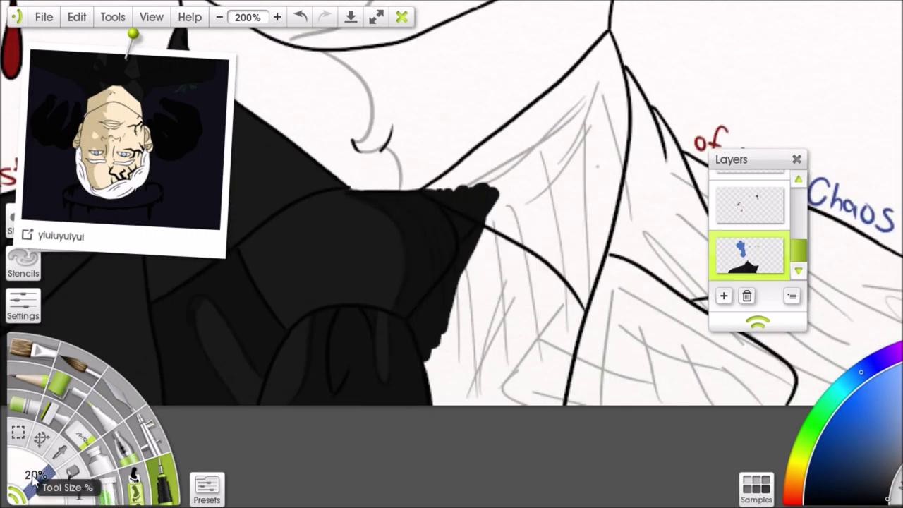
drag(636, 211, 452, 191)
mouse_move(254, 162)
mouse_down()
mouse_move(434, 166)
mouse_move(628, 332)
mouse_move(332, 282)
mouse_move(374, 267)
mouse_move(469, 185)
mouse_up()
mouse_move(386, 251)
mouse_down()
mouse_move(494, 198)
mouse_move(540, 329)
mouse_up()
drag(465, 211, 446, 266)
drag(491, 184, 445, 247)
drag(492, 201, 495, 235)
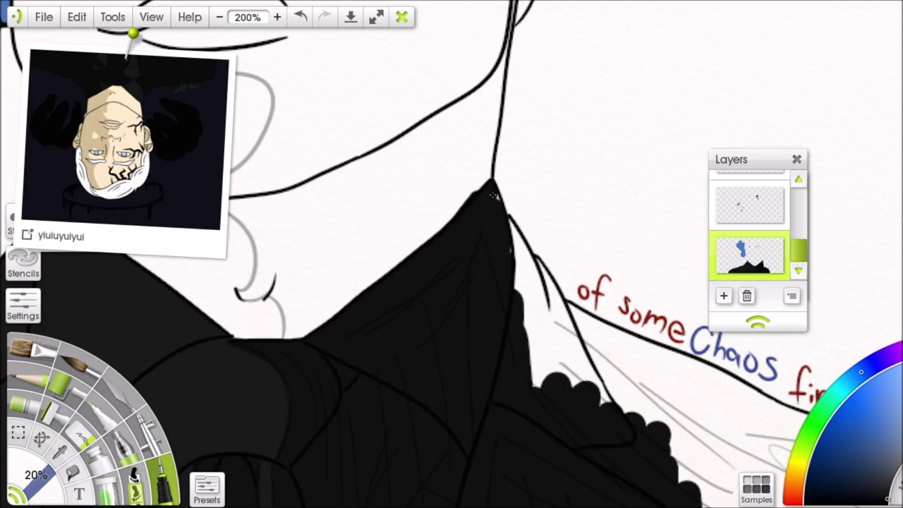
Fill the jacket lapel, shoulder and sleeve under the "of some Chaos first" lettering with near-black.
mouse_move(508, 351)
mouse_down()
mouse_move(429, 323)
mouse_move(438, 238)
mouse_move(498, 310)
mouse_up()
mouse_move(498, 310)
mouse_down()
mouse_move(427, 263)
mouse_move(275, 230)
mouse_up()
mouse_move(276, 229)
mouse_down()
mouse_move(266, 208)
mouse_move(453, 293)
mouse_move(395, 338)
mouse_move(564, 410)
mouse_move(494, 361)
mouse_up()
drag(494, 361, 351, 354)
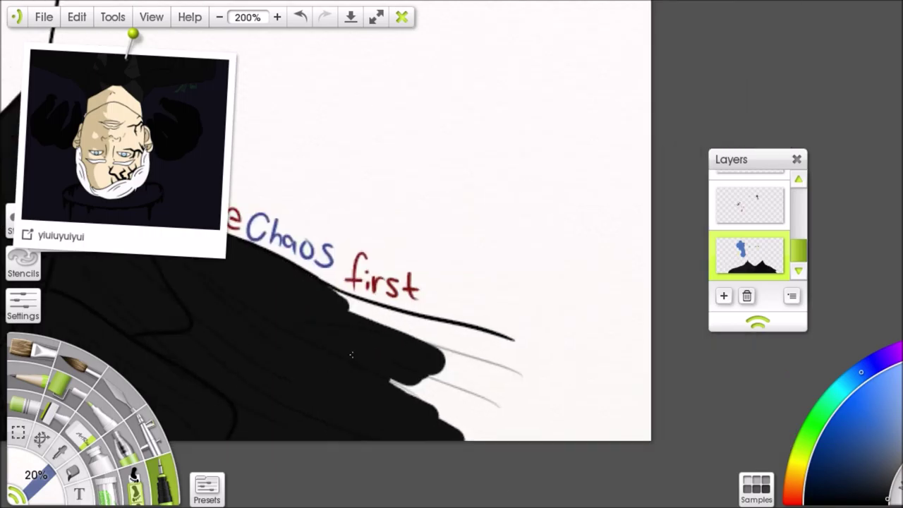
mouse_move(327, 298)
mouse_down()
mouse_move(514, 349)
mouse_move(452, 413)
mouse_up()
mouse_move(282, 282)
mouse_down()
mouse_move(706, 335)
mouse_move(635, 459)
mouse_move(494, 494)
mouse_up()
Set the tool size to 10%, choose tan, and shade the mouth corner and cheek crease on a separate layer.
drag(44, 477, 36, 485)
click(796, 474)
drag(317, 175, 413, 280)
scroll(496, 256, up, 2)
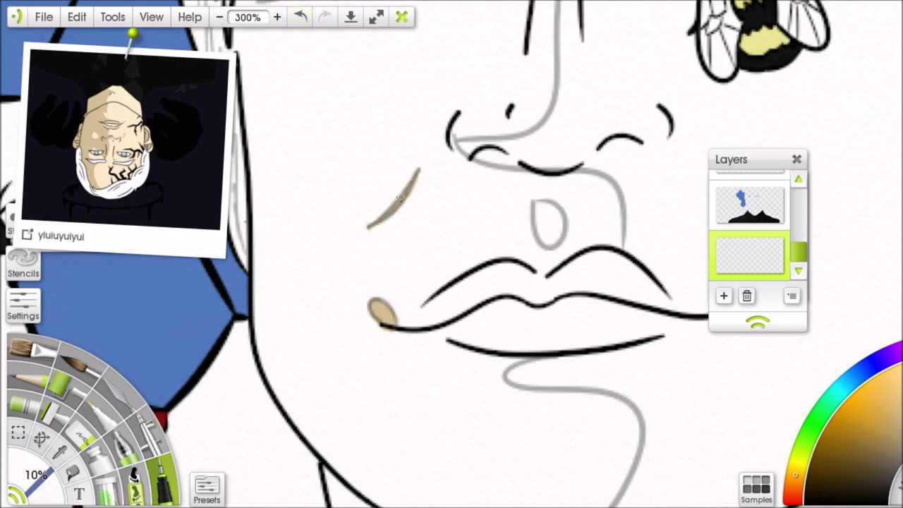
drag(399, 199, 300, 178)
Shade the philtrum, the ear beside the honeycomb and the outer eye crease in tan.
mouse_move(432, 178)
mouse_down()
mouse_move(437, 212)
mouse_move(460, 210)
mouse_move(444, 212)
mouse_up()
mouse_move(451, 211)
mouse_down()
mouse_move(702, 277)
mouse_move(731, 361)
mouse_up()
mouse_move(374, 76)
mouse_down()
mouse_move(406, 233)
mouse_move(391, 117)
mouse_move(385, 79)
mouse_move(422, 395)
mouse_move(176, 204)
mouse_move(374, 202)
mouse_up()
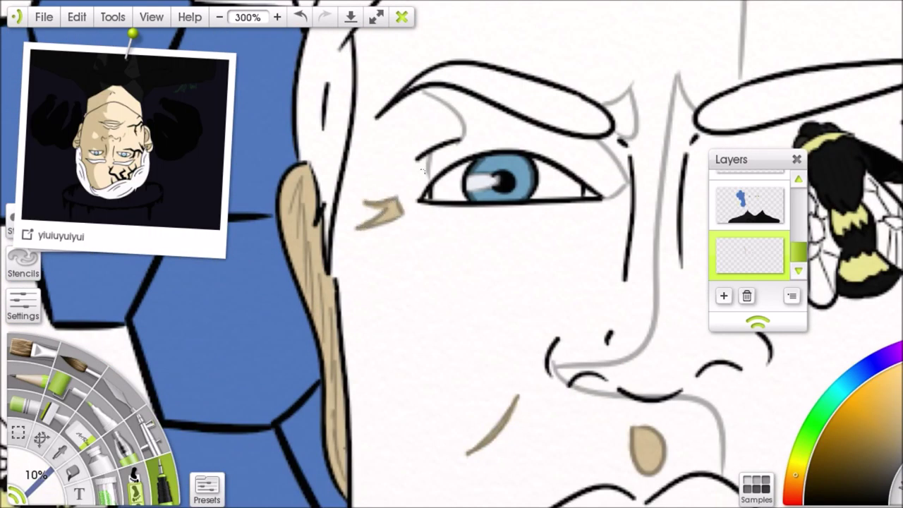
Shade the blue eye's lid, the inner brow notch and the side of the nose beside the bee in tan.
mouse_move(434, 161)
mouse_down()
mouse_move(462, 145)
mouse_move(526, 141)
mouse_up()
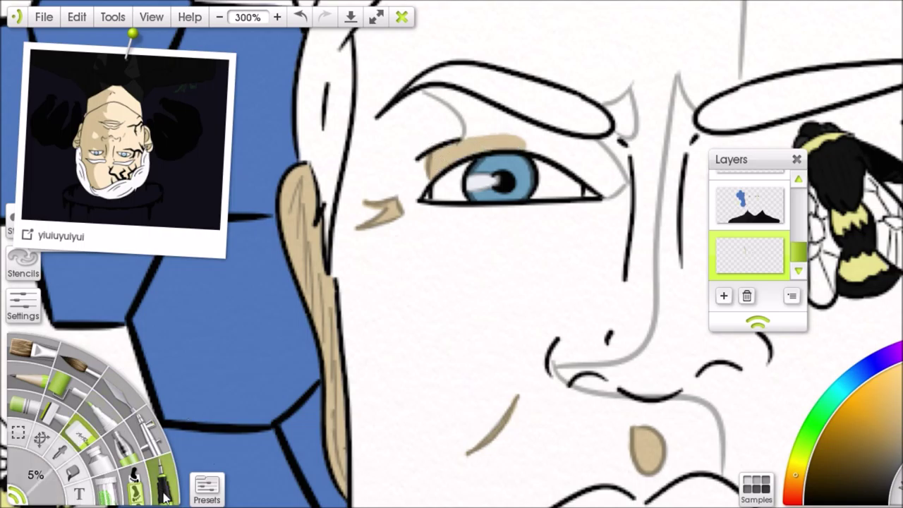
mouse_move(423, 90)
mouse_down()
mouse_move(470, 138)
mouse_move(540, 144)
mouse_move(385, 166)
mouse_move(435, 177)
mouse_move(469, 205)
mouse_move(441, 212)
mouse_move(469, 151)
mouse_move(468, 121)
mouse_move(487, 282)
mouse_move(459, 65)
mouse_move(444, 233)
mouse_move(476, 120)
mouse_move(469, 300)
mouse_up()
key(a)
key(i)
mouse_move(439, 211)
mouse_down()
mouse_move(450, 339)
mouse_move(544, 212)
mouse_move(536, 144)
mouse_move(508, 134)
mouse_up()
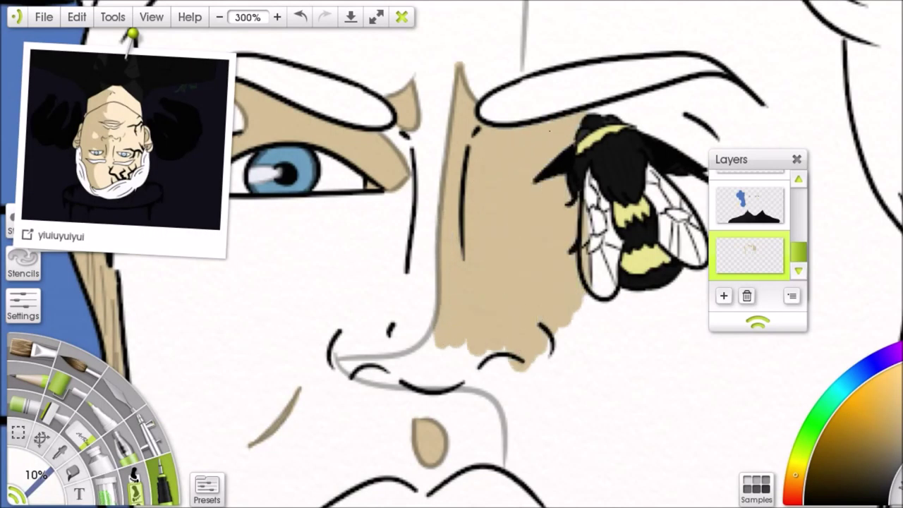
Extend the tan shadow beneath the nose, around the mouth on the bee's side and under the lower lip.
drag(395, 353, 434, 188)
mouse_move(369, 192)
mouse_down()
mouse_move(424, 215)
mouse_move(483, 218)
mouse_up()
key(a)
key(i)
mouse_move(374, 192)
mouse_down()
mouse_move(465, 173)
mouse_move(555, 260)
mouse_move(547, 211)
mouse_move(589, 208)
mouse_up()
key(a)
key(i)
mouse_move(467, 417)
mouse_down()
mouse_move(373, 316)
mouse_move(339, 328)
mouse_move(434, 346)
mouse_move(466, 439)
mouse_move(484, 305)
mouse_move(525, 262)
mouse_move(494, 155)
mouse_move(558, 314)
mouse_move(497, 412)
mouse_move(557, 367)
mouse_up()
key(a)
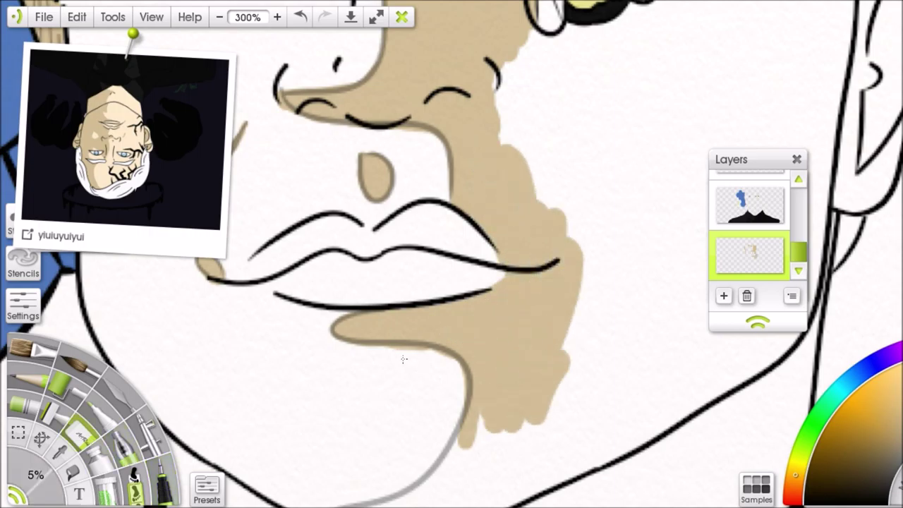
Fill the shadowed chin and jaw in tan and edge the shadow shapes on the neck.
key(n)
scroll(455, 381, down, 5)
mouse_move(332, 277)
mouse_down()
mouse_move(382, 263)
mouse_move(465, 212)
mouse_move(469, 175)
mouse_move(468, 286)
mouse_move(515, 304)
mouse_move(621, 142)
mouse_up()
scroll(621, 141, up, 5)
scroll(621, 141, right, 5)
mouse_move(438, 148)
mouse_down()
mouse_move(499, 419)
mouse_move(660, 132)
mouse_up()
drag(593, 361, 494, 245)
mouse_move(522, 155)
mouse_down()
mouse_move(539, 192)
mouse_move(480, 374)
mouse_up()
drag(537, 254, 540, 303)
Fill the shadowed side of the neck down to the collar in tan.
click(164, 478)
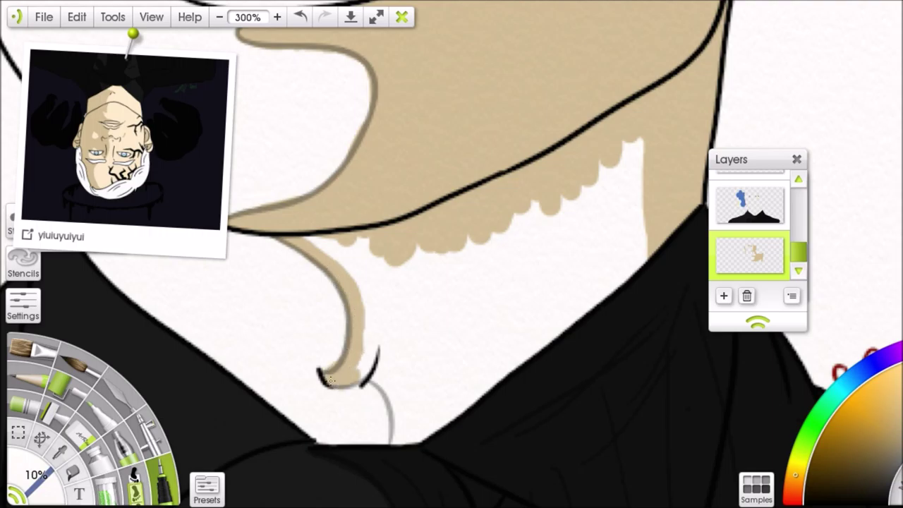
mouse_move(395, 439)
mouse_down()
mouse_move(363, 282)
mouse_move(416, 424)
mouse_move(488, 369)
mouse_move(583, 212)
mouse_up()
drag(607, 149, 614, 311)
Fill the shadowed cheek around the bee and the temple up to the hairline in tan.
click(97, 424)
click(163, 479)
mouse_move(322, 264)
mouse_down()
mouse_move(323, 303)
mouse_move(424, 232)
mouse_move(498, 120)
mouse_move(395, 423)
mouse_move(445, 297)
mouse_move(593, 198)
mouse_move(671, 367)
mouse_up()
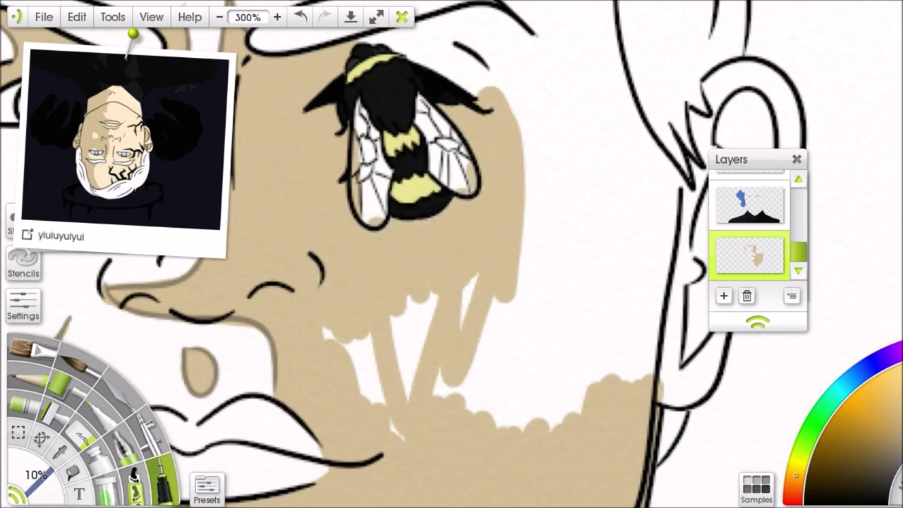
drag(452, 141, 445, 324)
mouse_move(360, 212)
mouse_down()
mouse_move(451, 205)
mouse_move(550, 219)
mouse_move(529, 318)
mouse_up()
drag(536, 212, 381, 226)
mouse_move(324, 205)
mouse_down()
mouse_move(381, 148)
mouse_move(435, 158)
mouse_up()
mouse_move(437, 234)
mouse_down()
mouse_move(381, 385)
mouse_move(485, 349)
mouse_up()
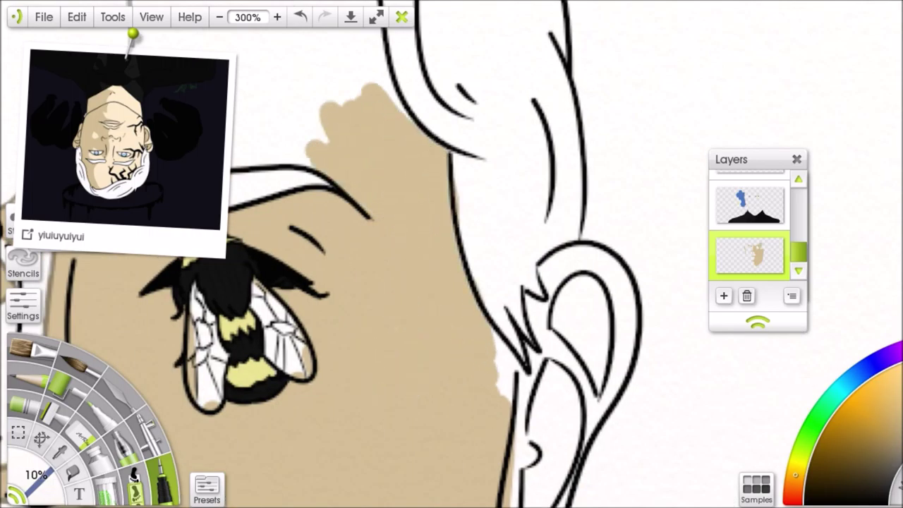
Fill the ear on the bee's side of the face in tan.
click(83, 434)
click(161, 472)
mouse_move(339, 424)
mouse_down()
mouse_move(282, 378)
mouse_move(233, 240)
mouse_up()
mouse_move(413, 402)
mouse_down()
mouse_move(452, 321)
mouse_move(473, 158)
mouse_move(423, 346)
mouse_up()
drag(428, 184, 411, 283)
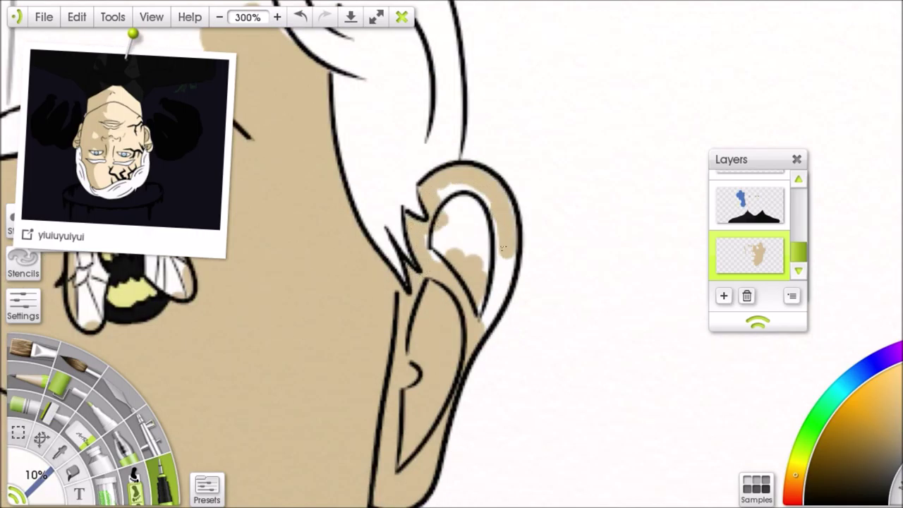
mouse_move(478, 321)
mouse_down()
mouse_move(441, 240)
mouse_move(431, 263)
mouse_up()
Fill the shadowed half of the forehead above the bee in tan, up to the hairline.
drag(424, 261, 748, 409)
drag(356, 95, 368, 261)
mouse_move(377, 347)
mouse_down()
mouse_move(539, 310)
mouse_move(466, 330)
mouse_up()
click(84, 427)
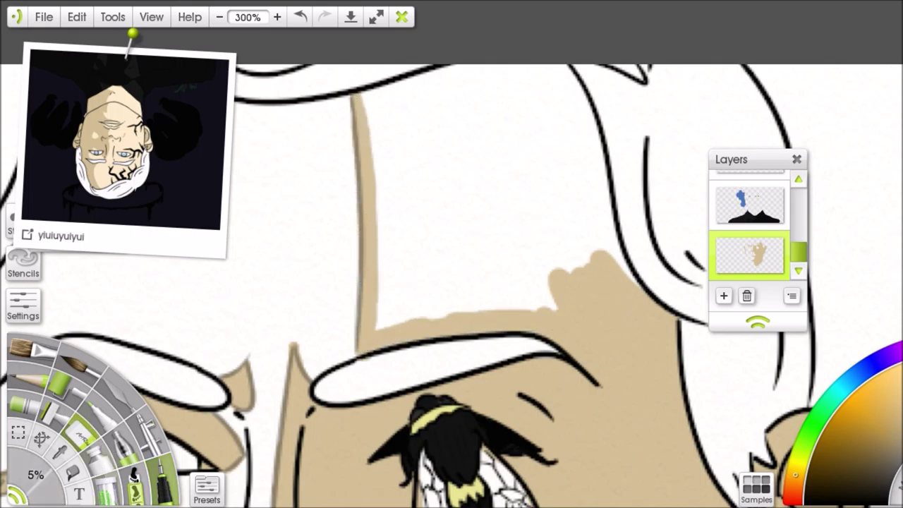
click(162, 487)
mouse_move(362, 83)
mouse_down()
mouse_move(402, 113)
mouse_move(381, 226)
mouse_move(423, 183)
mouse_move(508, 127)
mouse_move(410, 106)
mouse_move(537, 70)
mouse_move(631, 292)
mouse_up()
click(72, 80)
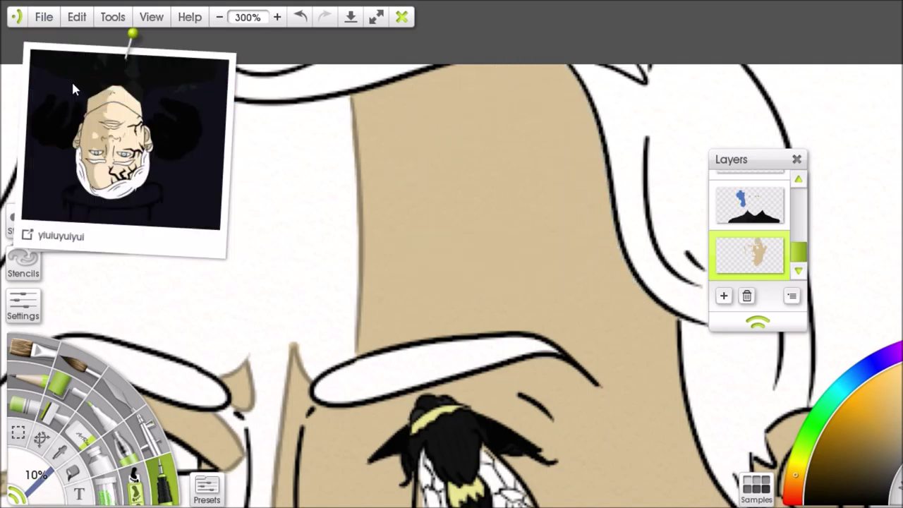
Add a layer beneath the tan shading and paint the lit neck and lower cheek light peach.
key(ctrl+0)
click(723, 296)
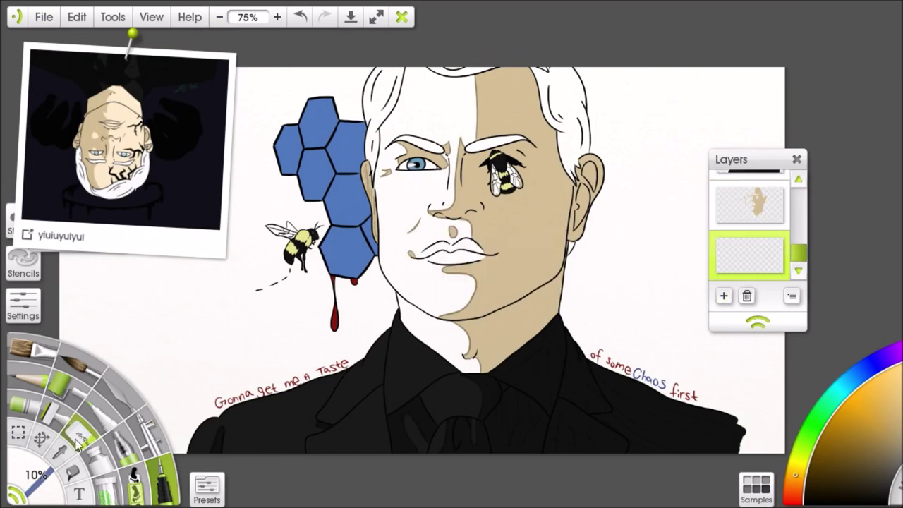
click(160, 482)
scroll(418, 337, up, 5)
mouse_move(353, 183)
mouse_down()
mouse_move(374, 261)
mouse_move(417, 170)
mouse_move(522, 417)
mouse_up()
drag(522, 304, 544, 416)
mouse_move(494, 212)
mouse_down()
mouse_move(544, 291)
mouse_move(544, 403)
mouse_up()
drag(353, 141, 423, 332)
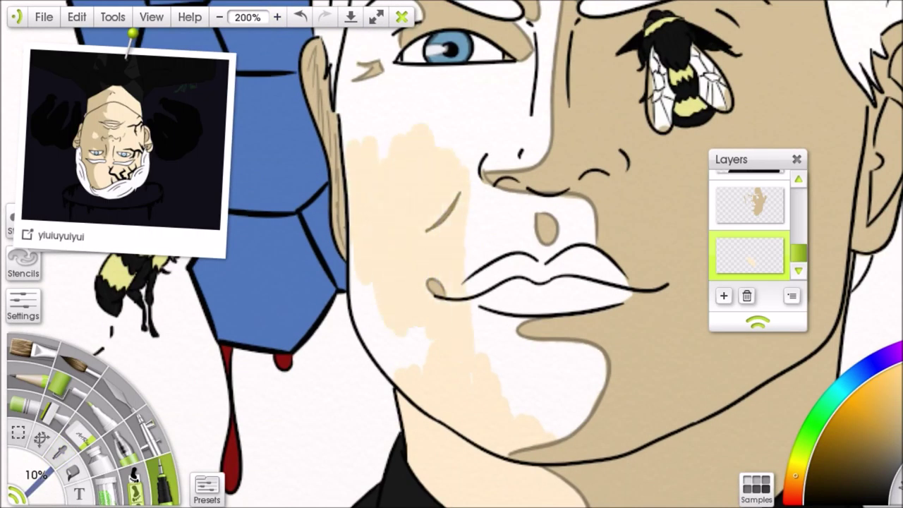
Fill the lit mouth area and the remaining gaps on the cheek and chin with light peach.
drag(459, 141, 536, 310)
drag(551, 212, 633, 311)
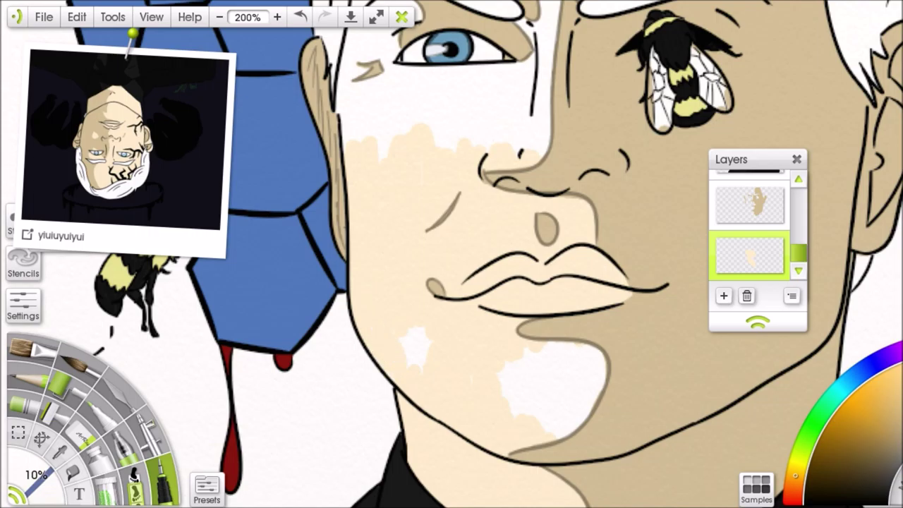
drag(396, 331, 424, 367)
drag(501, 346, 586, 434)
drag(572, 346, 600, 417)
drag(494, 212, 512, 419)
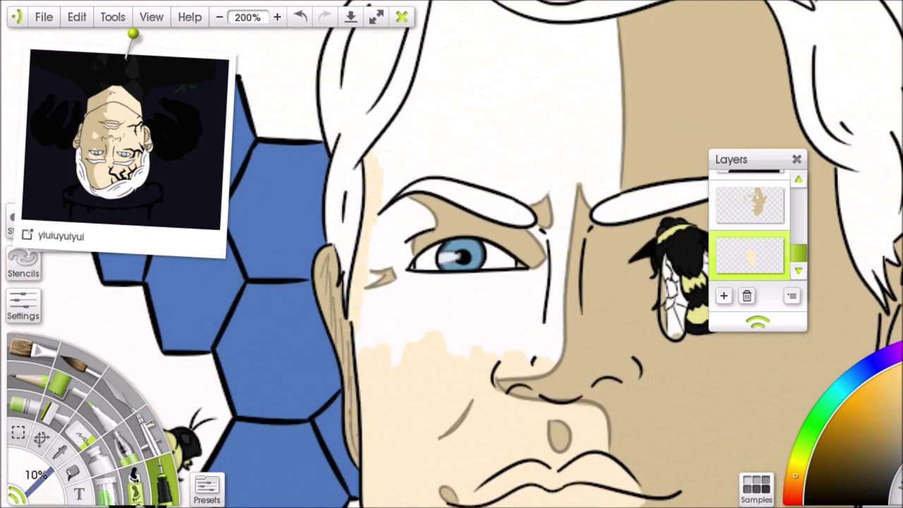
Paint light peach around the blue eye, across the upper cheek and up the nose bridge.
drag(377, 290, 370, 371)
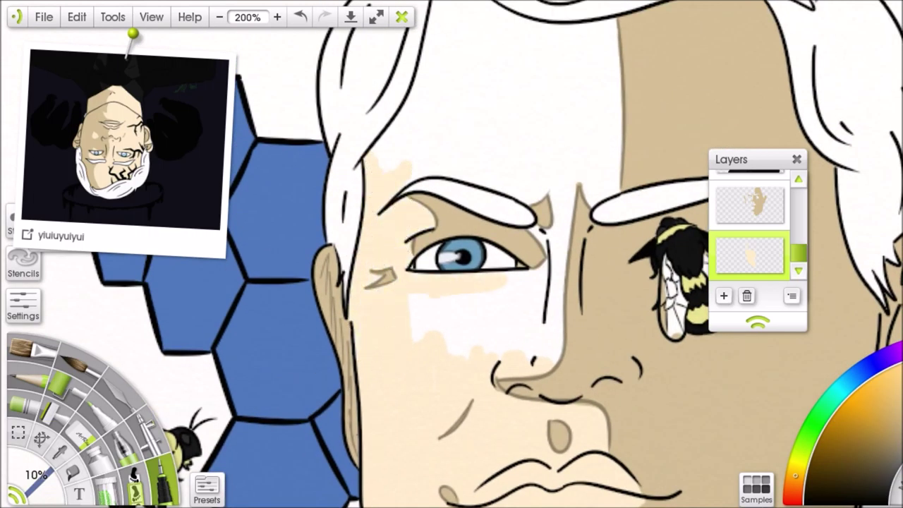
mouse_move(417, 314)
mouse_down()
mouse_move(487, 332)
mouse_move(565, 156)
mouse_up()
drag(388, 152, 379, 253)
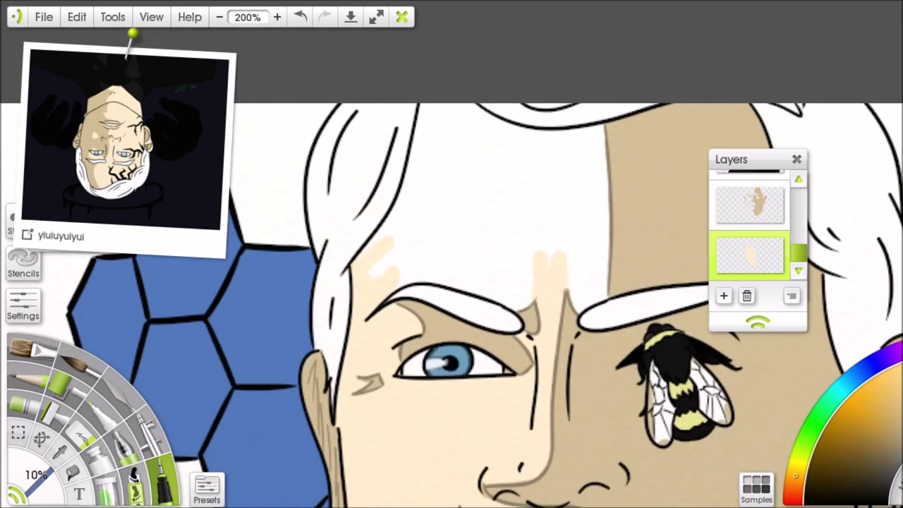
Fill the lit half of the forehead with light peach up to the shadow edge.
drag(515, 296, 438, 197)
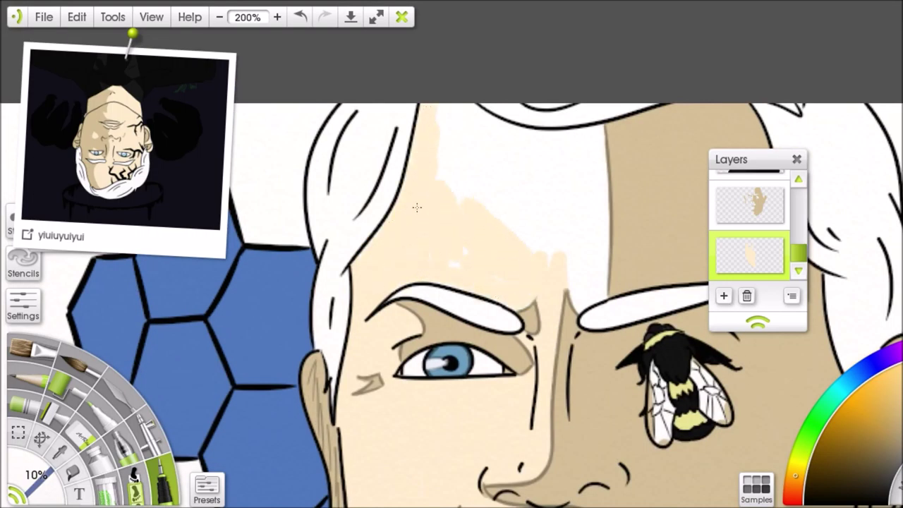
mouse_move(451, 166)
mouse_down()
mouse_move(456, 153)
mouse_move(540, 144)
mouse_up()
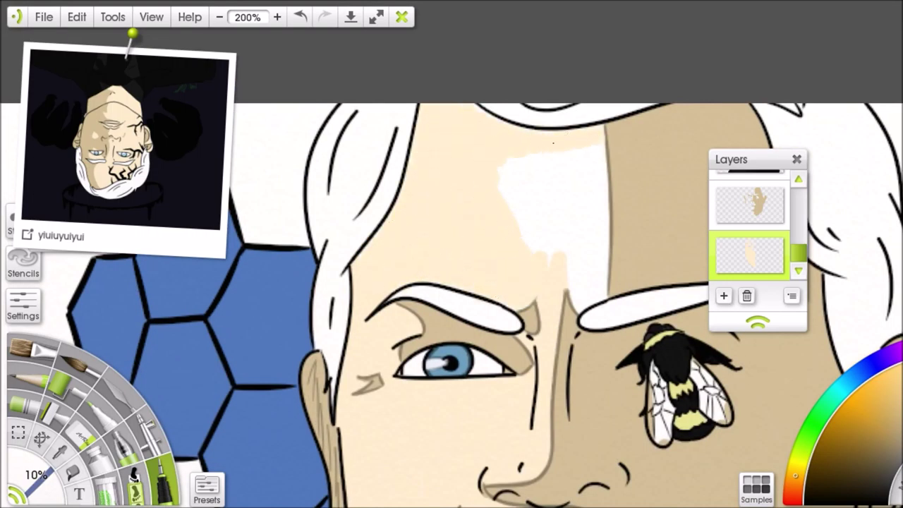
drag(504, 200, 607, 240)
drag(597, 288, 462, 223)
Select the tan shading layer and tint the wings of both bees pale gray.
scroll(461, 223, up, 2)
click(750, 205)
drag(553, 198, 412, 219)
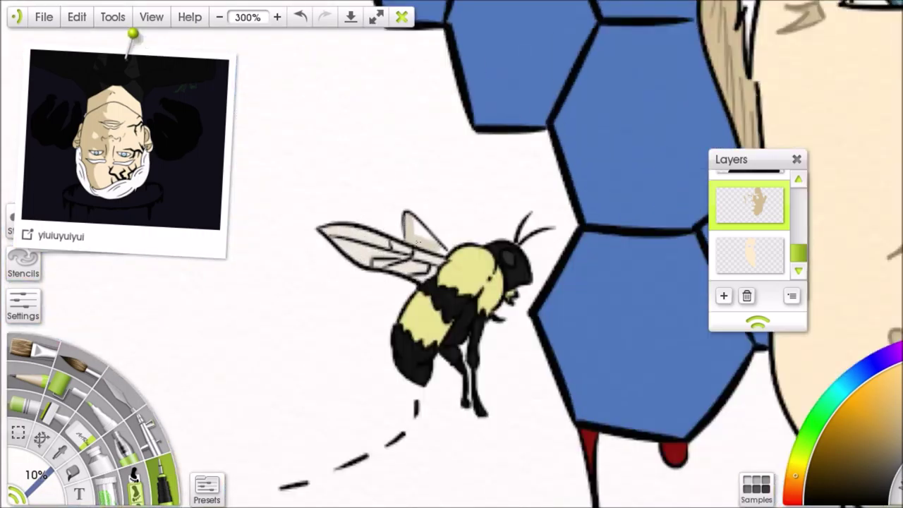
click(82, 440)
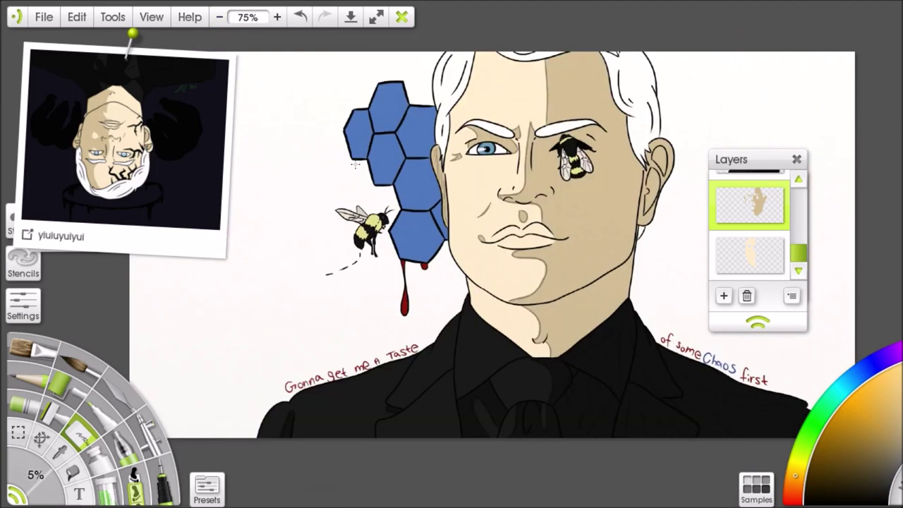
Add a layer beneath the skin color, choose a dark blue-violet and set the tool size to 50%.
click(749, 255)
click(60, 451)
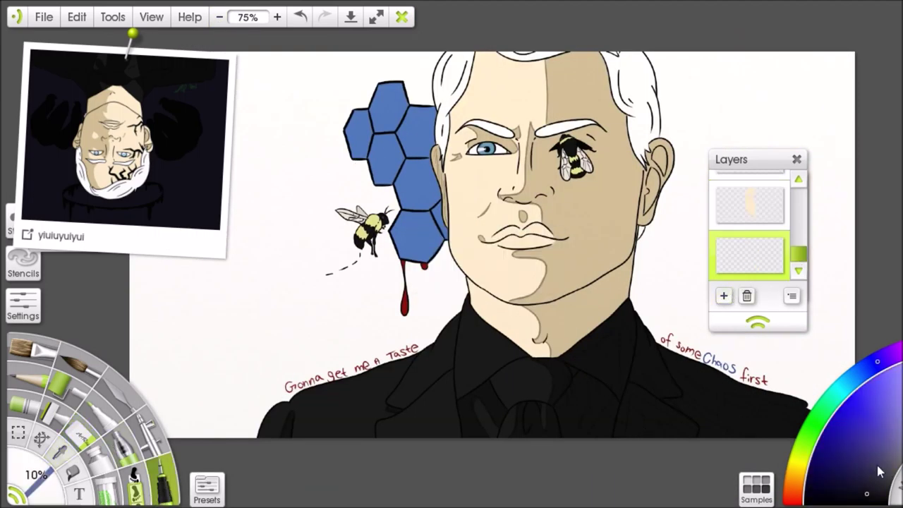
click(35, 475)
text(50)
key(Return)
Block in the background on the honeycomb side with dark purple strokes.
mouse_move(296, 37)
mouse_down()
mouse_move(286, 422)
mouse_move(325, 422)
mouse_up()
drag(353, 268, 381, 417)
drag(494, 212, 431, 223)
drag(296, 141, 367, 381)
drag(424, 183, 487, 317)
Choose a lighter purple and cover the background on both sides of the figure with it.
click(885, 446)
mouse_move(328, 251)
mouse_down()
mouse_move(352, 393)
mouse_move(465, 240)
mouse_move(212, 431)
mouse_up()
drag(423, 282, 515, 352)
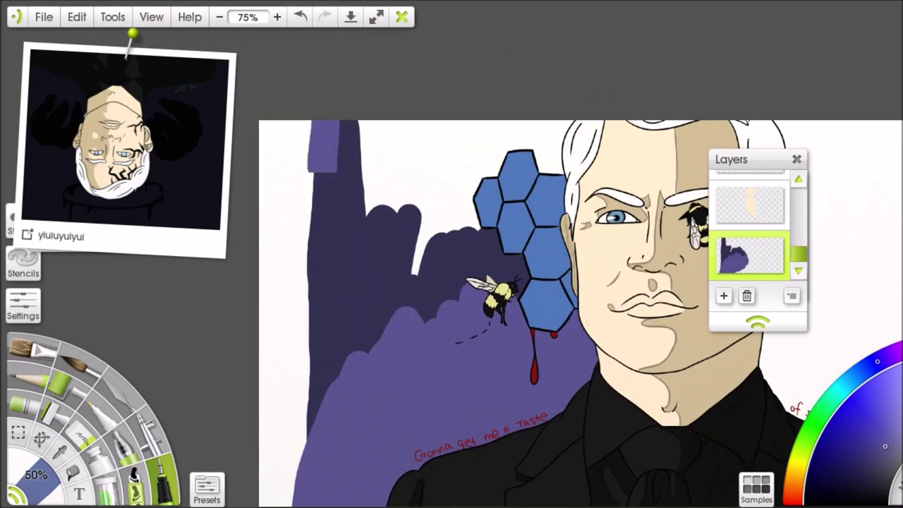
drag(332, 127, 353, 388)
drag(381, 127, 395, 346)
drag(437, 127, 494, 310)
drag(522, 127, 593, 225)
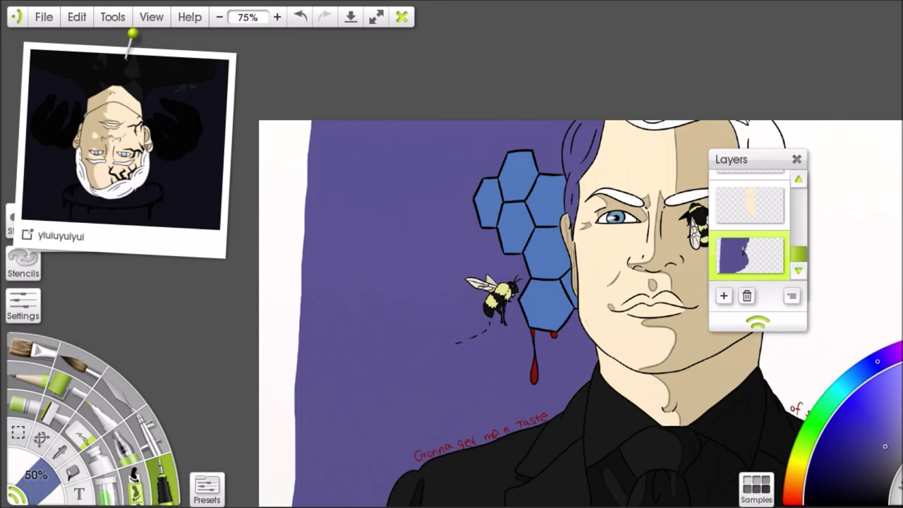
mouse_move(396, 116)
mouse_down()
mouse_move(497, 416)
mouse_move(607, 325)
mouse_move(477, 191)
mouse_move(670, 191)
mouse_up()
Set the tool size to 10% and paint the hair and eyebrow on the blue-eye side white on a layer above the background.
key([)
key([)
key([)
key([)
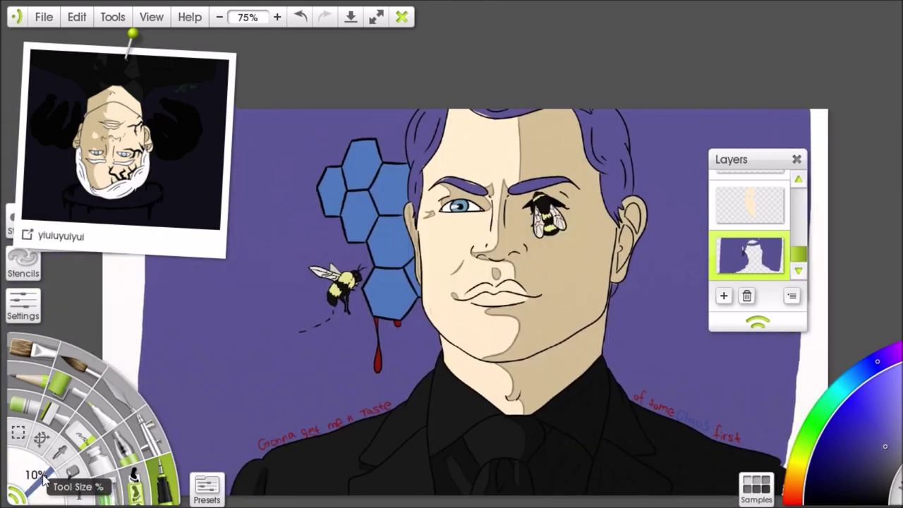
click(749, 205)
scroll(425, 184, up, 4)
drag(385, 67, 357, 303)
mouse_move(396, 105)
mouse_down()
mouse_move(349, 152)
mouse_move(335, 262)
mouse_up()
drag(431, 106, 374, 297)
drag(473, 106, 430, 261)
drag(452, 226, 381, 332)
drag(636, 283, 438, 307)
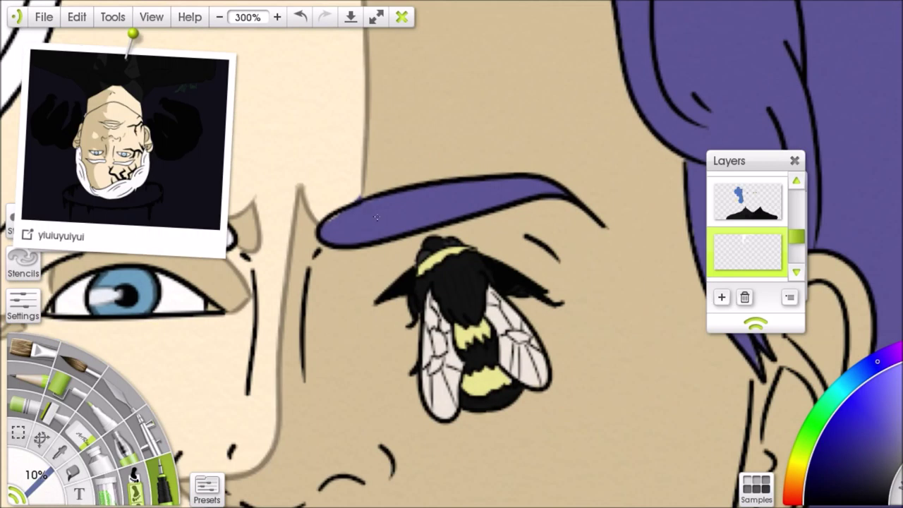
Paint the eyebrow above the bee and the hair on that side of the head white.
mouse_move(399, 208)
mouse_down()
mouse_move(321, 240)
mouse_move(413, 224)
mouse_up()
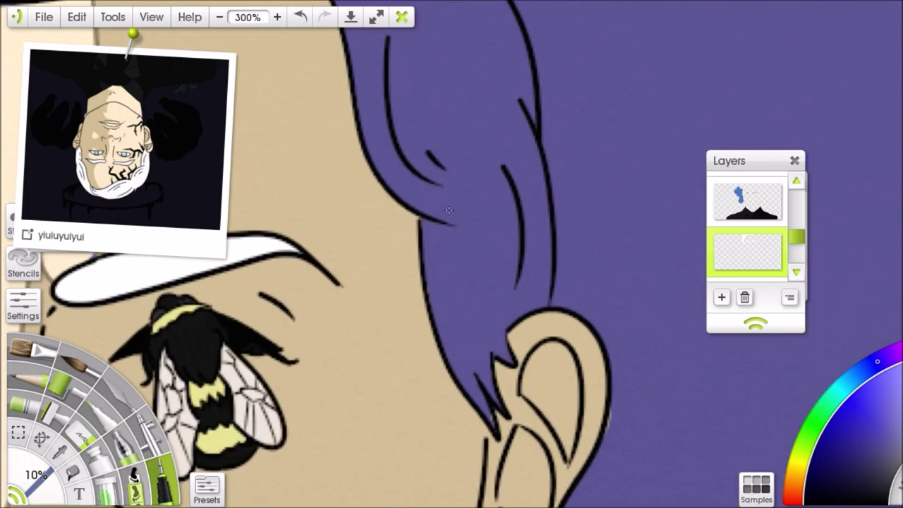
mouse_move(441, 173)
mouse_down()
mouse_move(459, 318)
mouse_move(535, 195)
mouse_up()
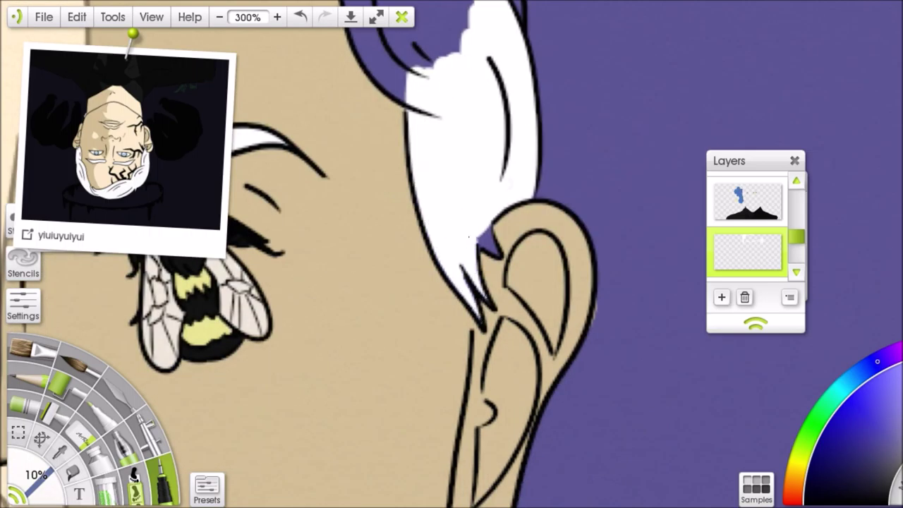
mouse_move(370, 175)
mouse_down()
mouse_move(406, 201)
mouse_move(494, 324)
mouse_move(565, 183)
mouse_up()
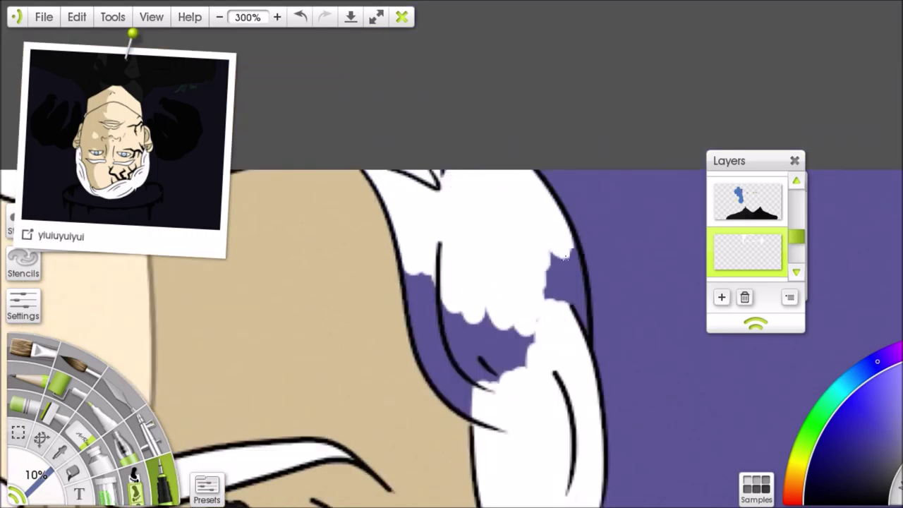
mouse_move(424, 320)
mouse_down()
mouse_move(469, 413)
mouse_move(533, 332)
mouse_up()
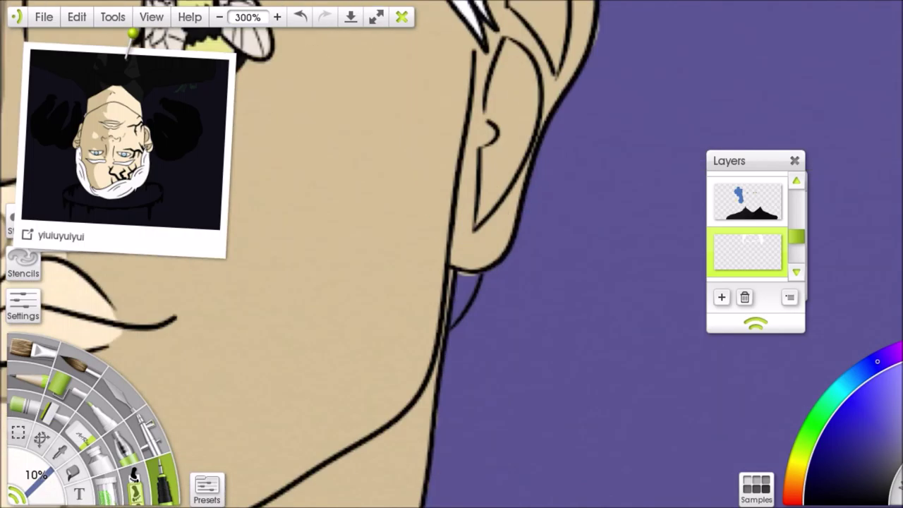
Set the tool size to 5% and erase stray color along the neck outline on the light skin layer.
key(bracketleft)
key(bracketleft)
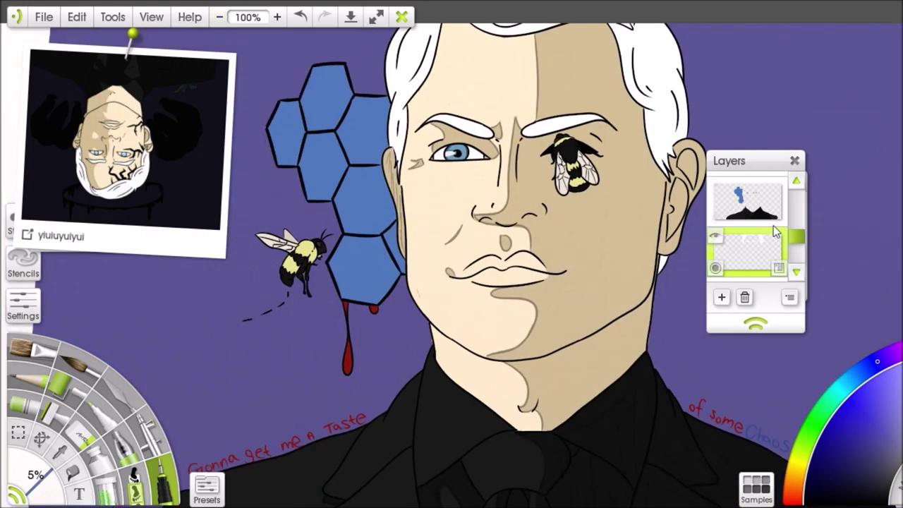
scroll(748, 226, down, 2)
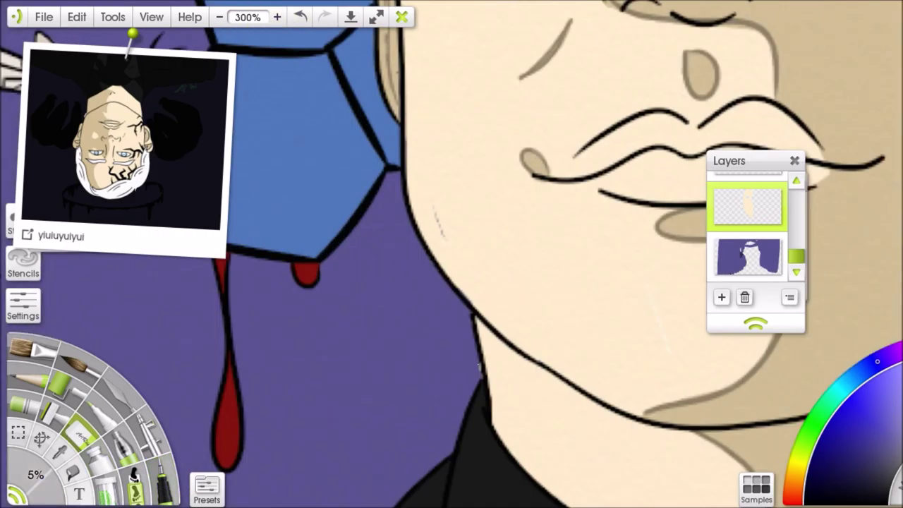
click(748, 258)
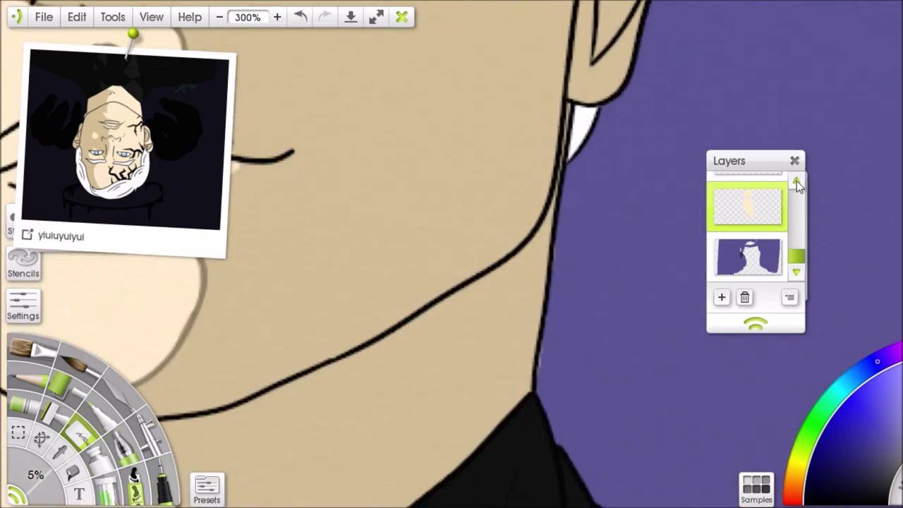
Select the line art layer, set the tool size to 3% and draw thin dark green strokes in the topmost honeycomb cell.
click(797, 181)
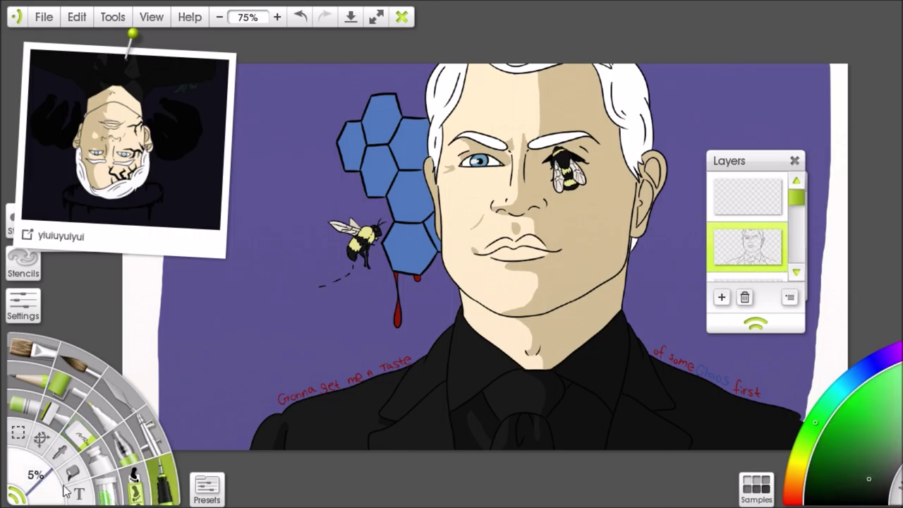
scroll(353, 271, up, 5)
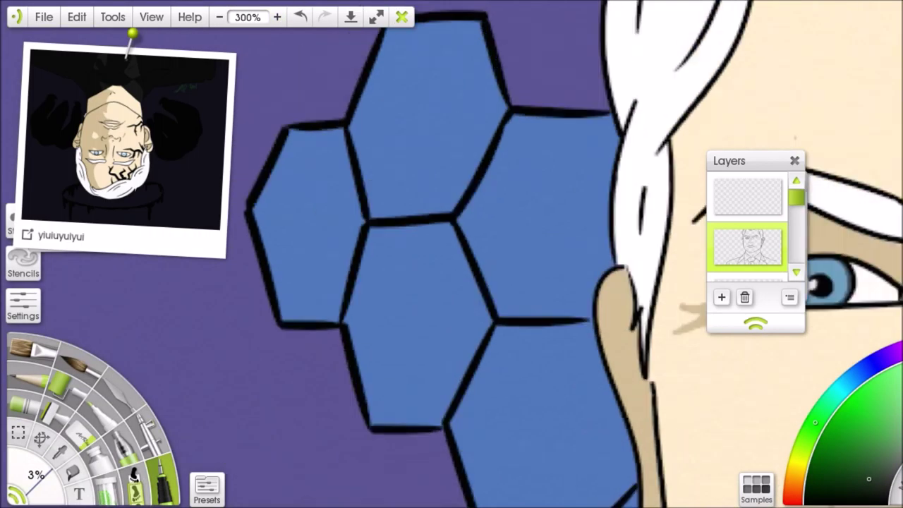
drag(325, 236, 353, 272)
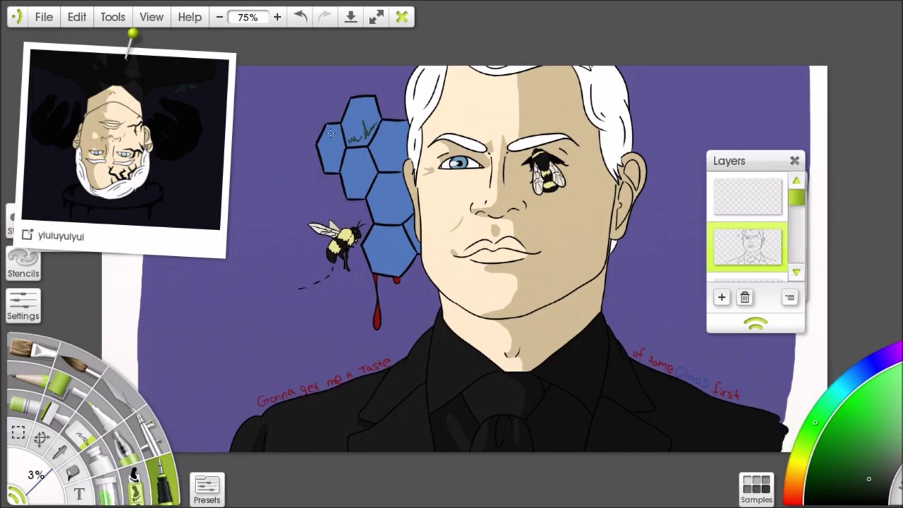